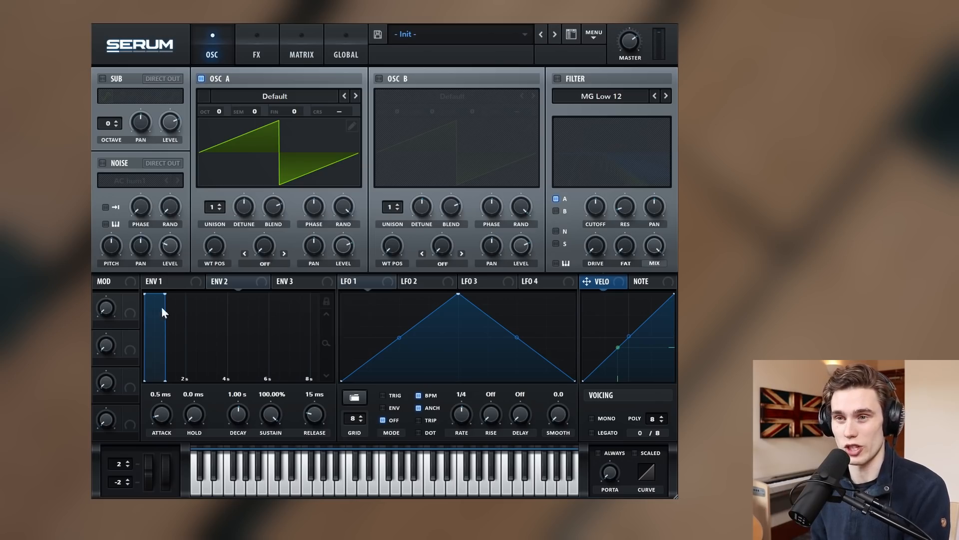
Give oscillator A seven unison voices with lighter detune, and switch on the filter.
{"action": "left_click_drag", "start_coordinate": [214, 209], "coordinate": [218, 154]}
{"action": "left_click_drag", "start_coordinate": [248, 206], "coordinate": [240, 220]}
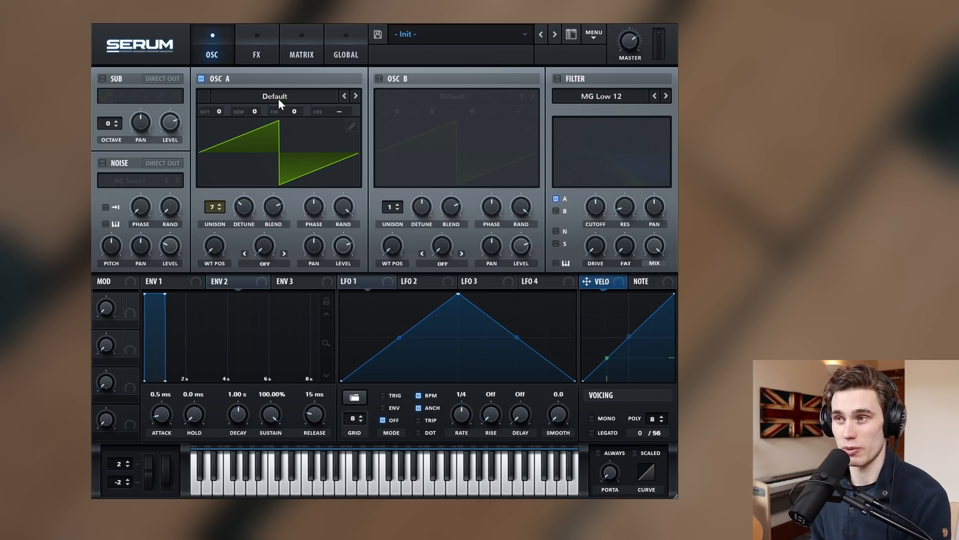
{"action": "left_click", "coordinate": [558, 79]}
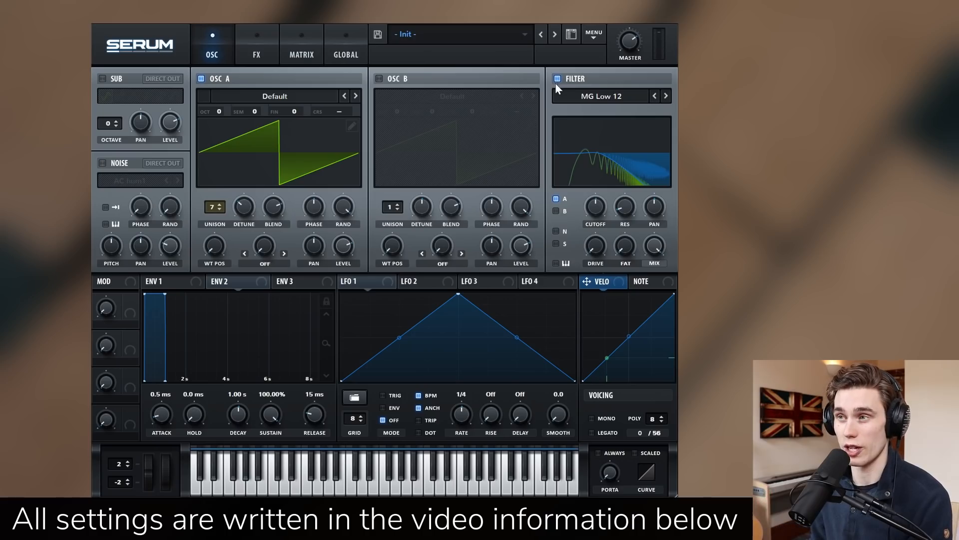
Set the filter type to MG Low 6.
{"action": "left_click", "coordinate": [601, 100]}
{"action": "mouse_move", "coordinate": [601, 110]}
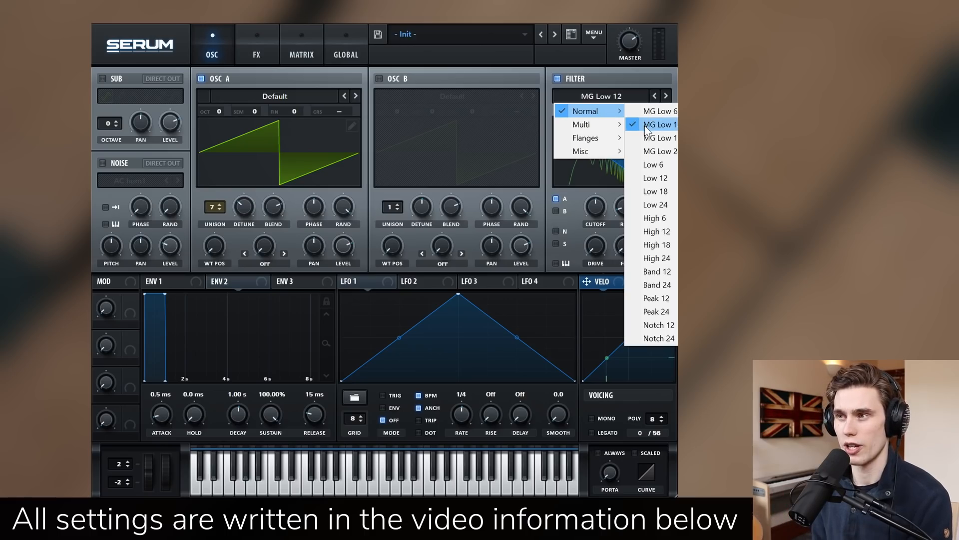
{"action": "left_click", "coordinate": [652, 111]}
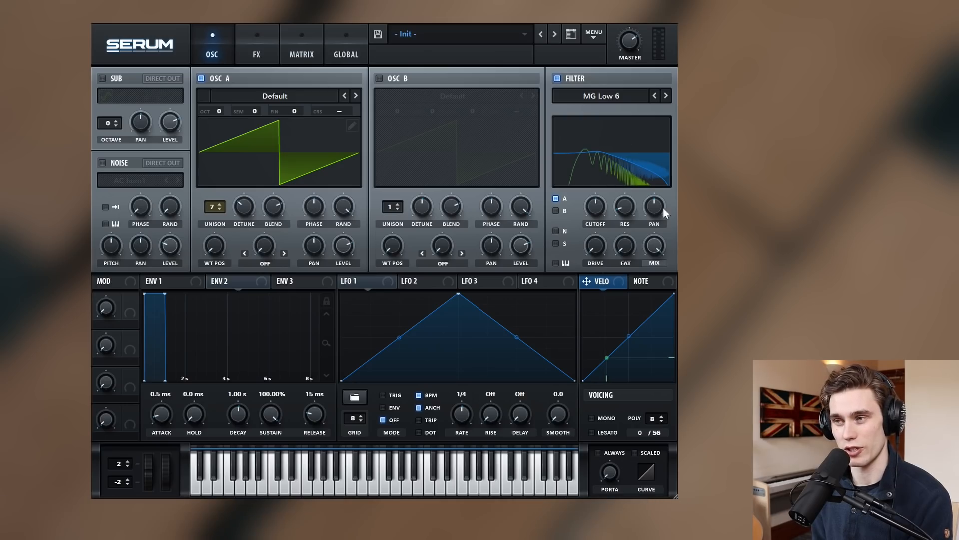
Try cutoff settings, then set the MG Low 6 resonance to 0% and drive to 21%.
{"action": "left_click_drag", "start_coordinate": [593, 212], "coordinate": [588, 250]}
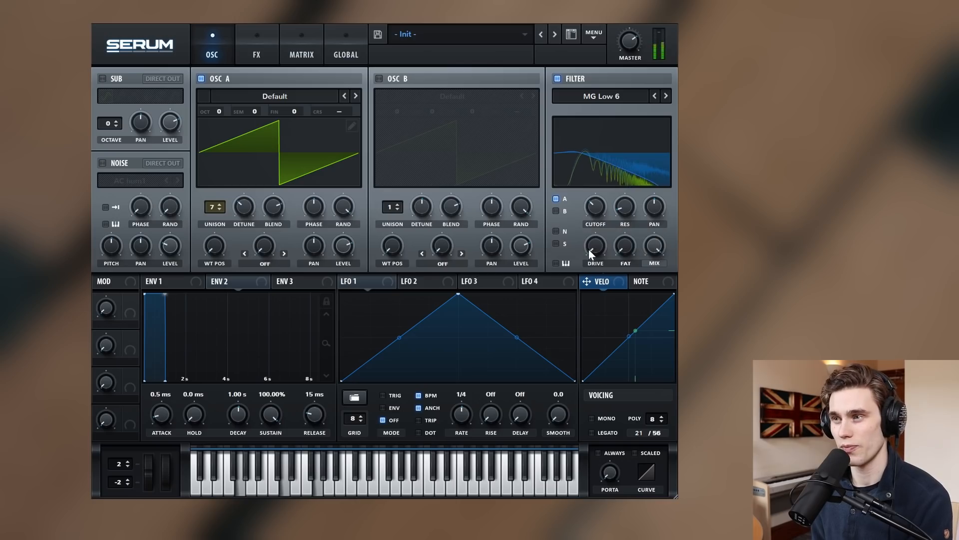
{"action": "left_click_drag", "start_coordinate": [625, 203], "coordinate": [625, 180]}
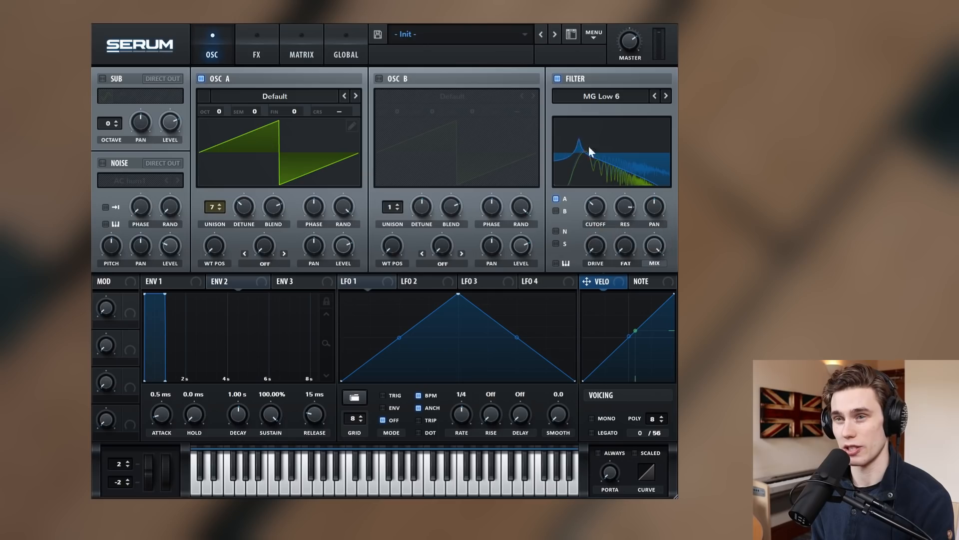
{"action": "left_click_drag", "start_coordinate": [634, 211], "coordinate": [622, 304]}
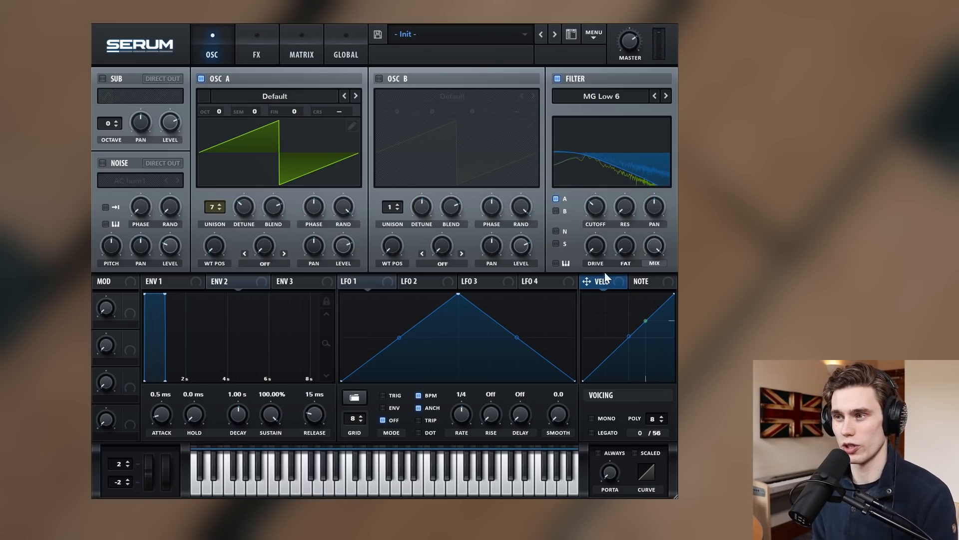
{"action": "left_click_drag", "start_coordinate": [593, 246], "coordinate": [599, 228]}
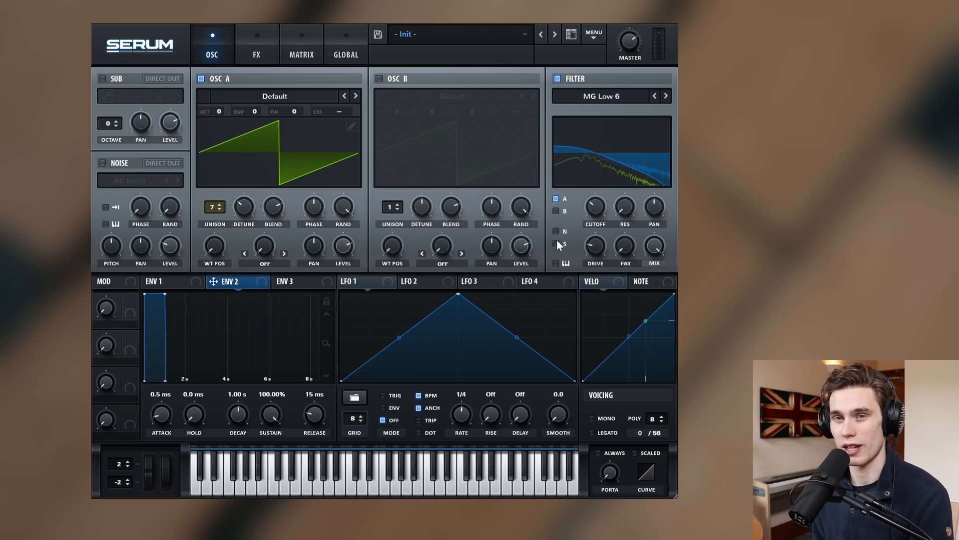
{"action": "left_click", "coordinate": [163, 283]}
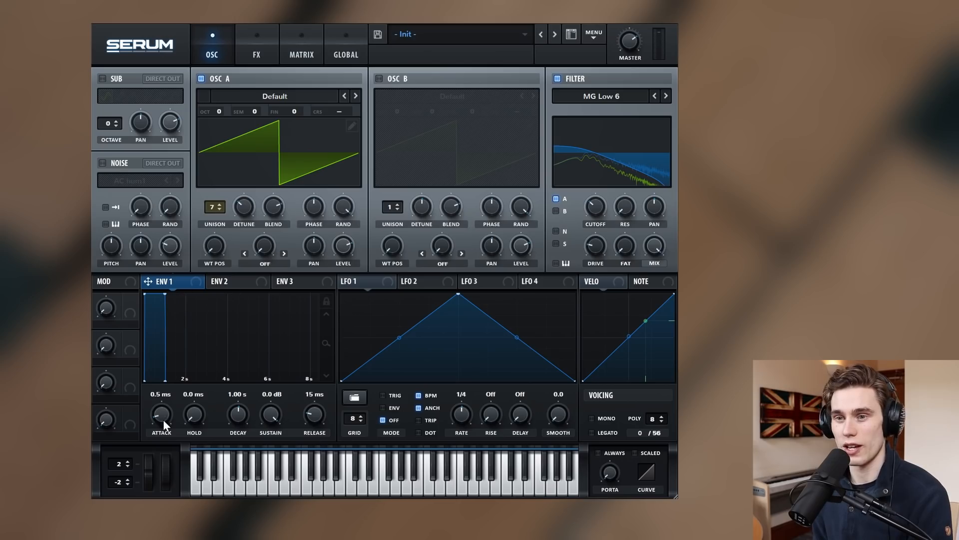
Give envelope 1 an exact 1.5 s attack, 5.11 s decay, -12.5 dB sustain and 546 ms release.
{"action": "left_click_drag", "start_coordinate": [163, 414], "coordinate": [175, 383]}
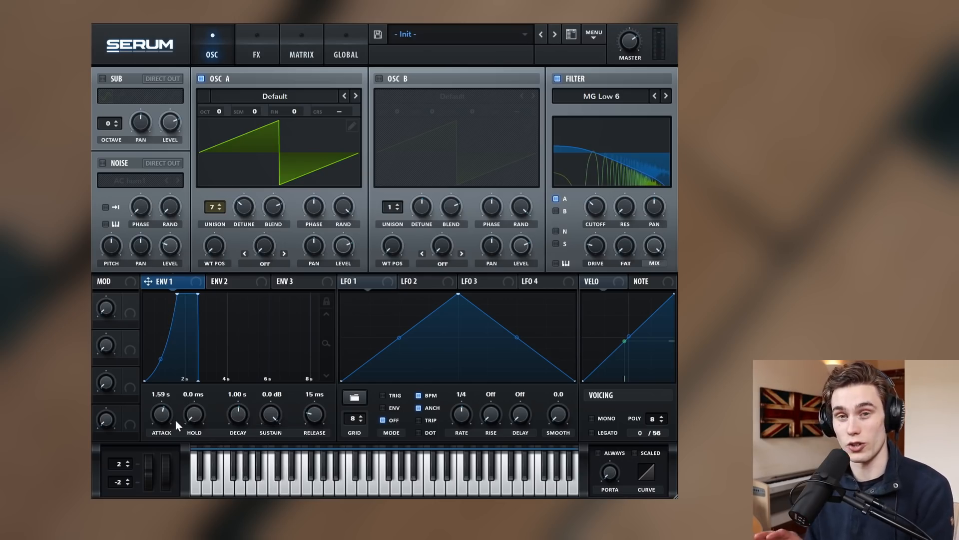
{"action": "scroll", "coordinate": [164, 414], "scroll_direction": "down", "scroll_amount": 5}
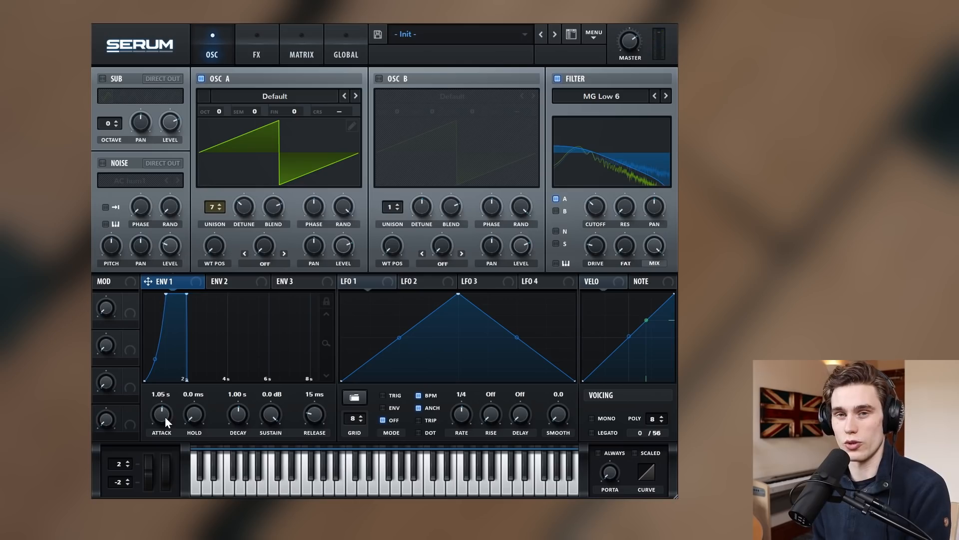
{"action": "scroll", "coordinate": [163, 413], "scroll_direction": "up", "scroll_amount": 5}
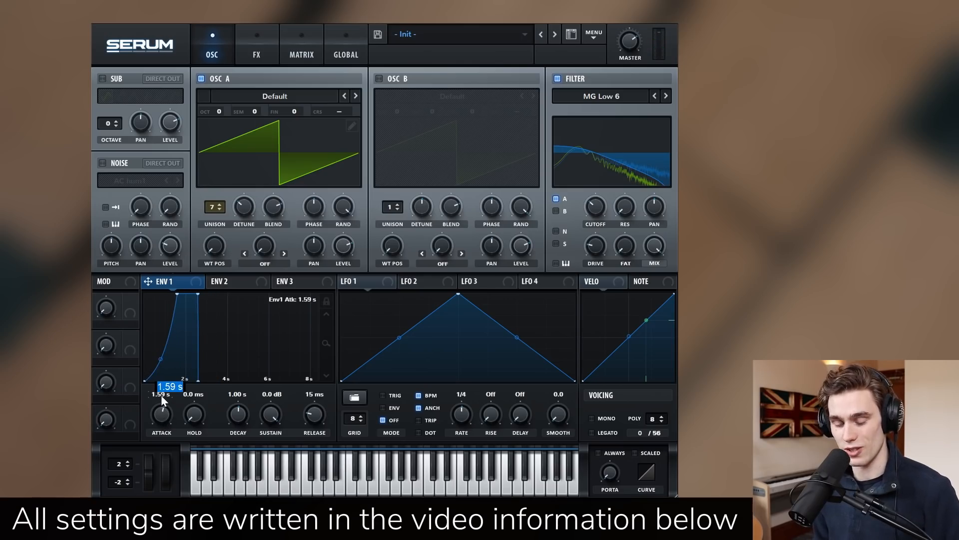
{"action": "type", "text": "1.5"}
{"action": "key", "text": "Return"}
{"action": "scroll", "coordinate": [236, 419], "scroll_direction": "up", "scroll_amount": 10}
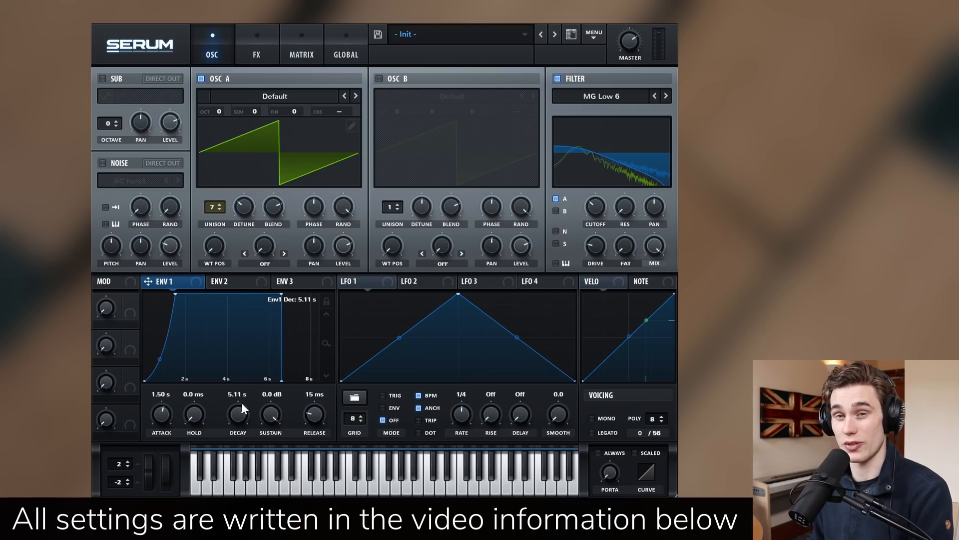
{"action": "left_click_drag", "start_coordinate": [261, 406], "coordinate": [266, 459]}
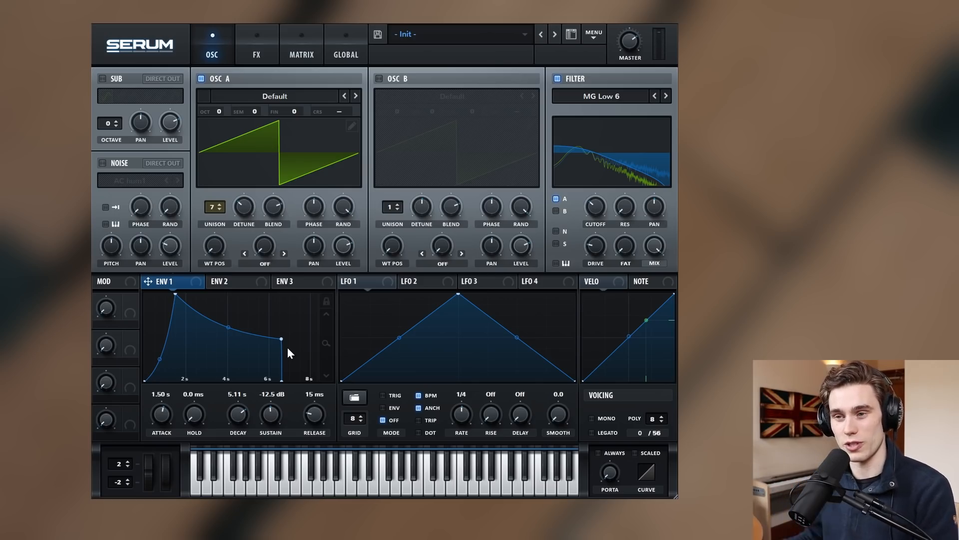
{"action": "left_click_drag", "start_coordinate": [314, 413], "coordinate": [320, 397]}
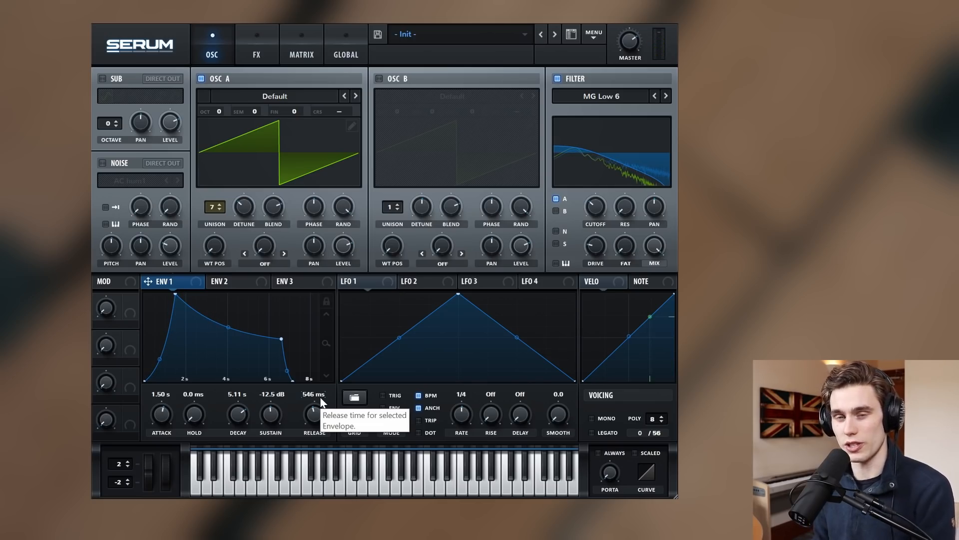
Route envelope 2 to the filter cutoff and lengthen its attack to 1.00 s.
{"action": "left_click", "coordinate": [242, 283]}
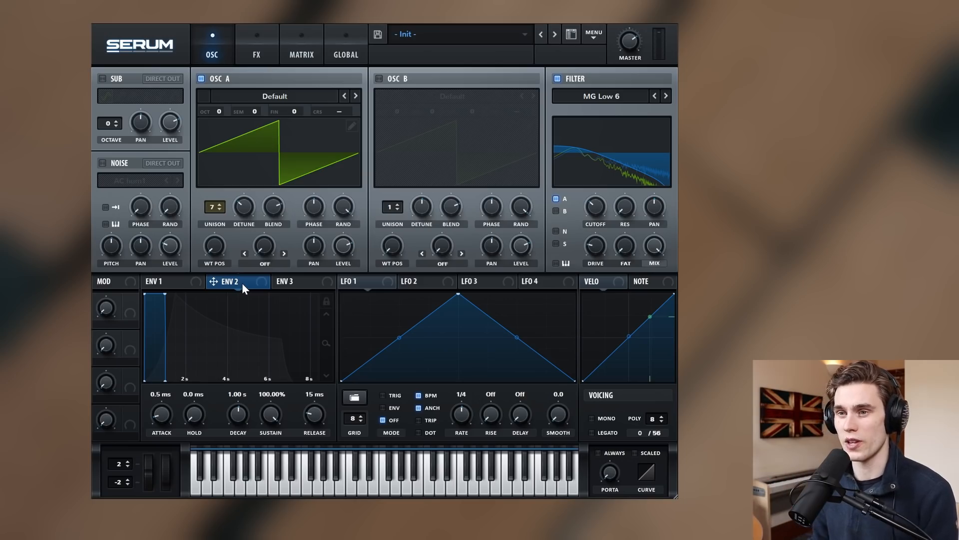
{"action": "left_click_drag", "start_coordinate": [345, 257], "coordinate": [592, 225]}
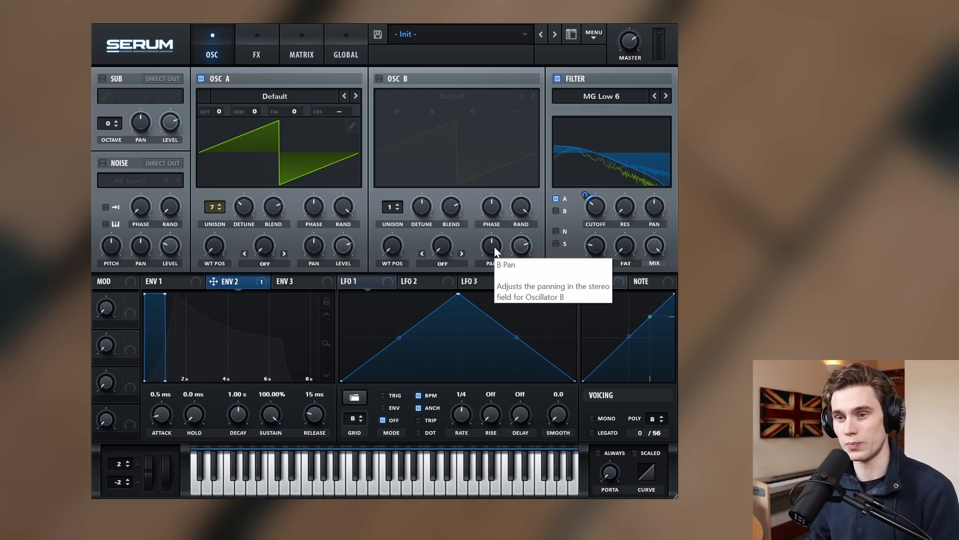
{"action": "left_click_drag", "start_coordinate": [164, 413], "coordinate": [178, 392]}
Set envelope 2's decay to 3.33 s with a steeper curve and cutoff depth to 25.
{"action": "left_click_drag", "start_coordinate": [248, 415], "coordinate": [265, 480]}
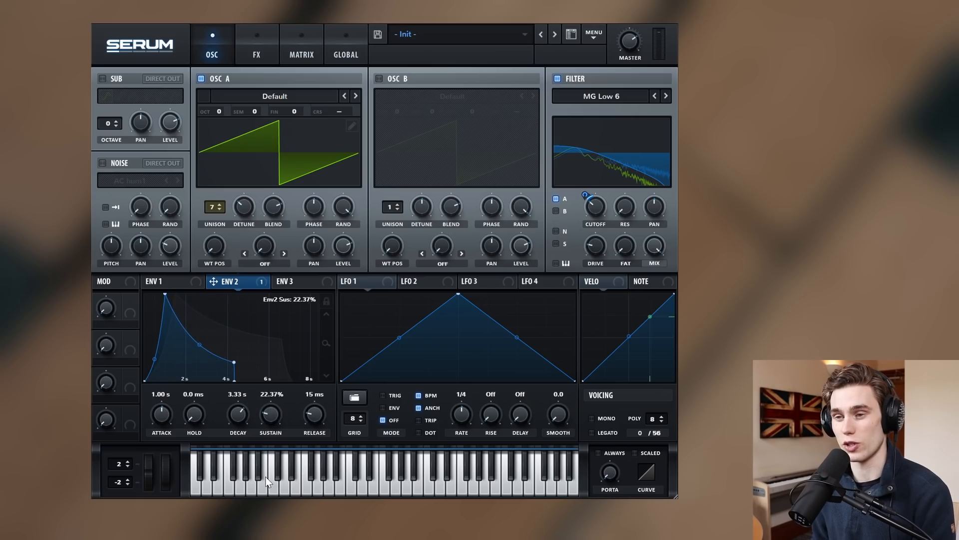
{"action": "left_click_drag", "start_coordinate": [200, 345], "coordinate": [201, 348]}
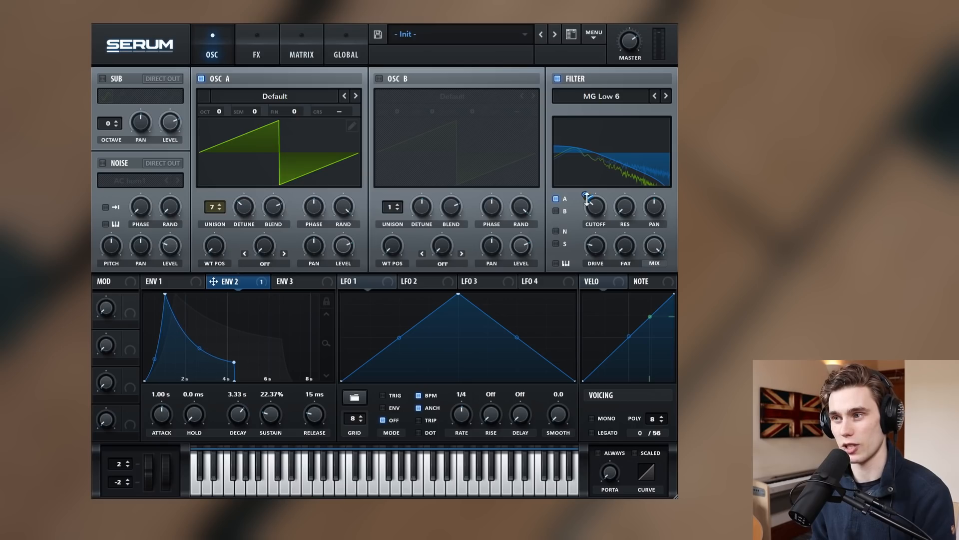
{"action": "left_click_drag", "start_coordinate": [593, 200], "coordinate": [598, 192]}
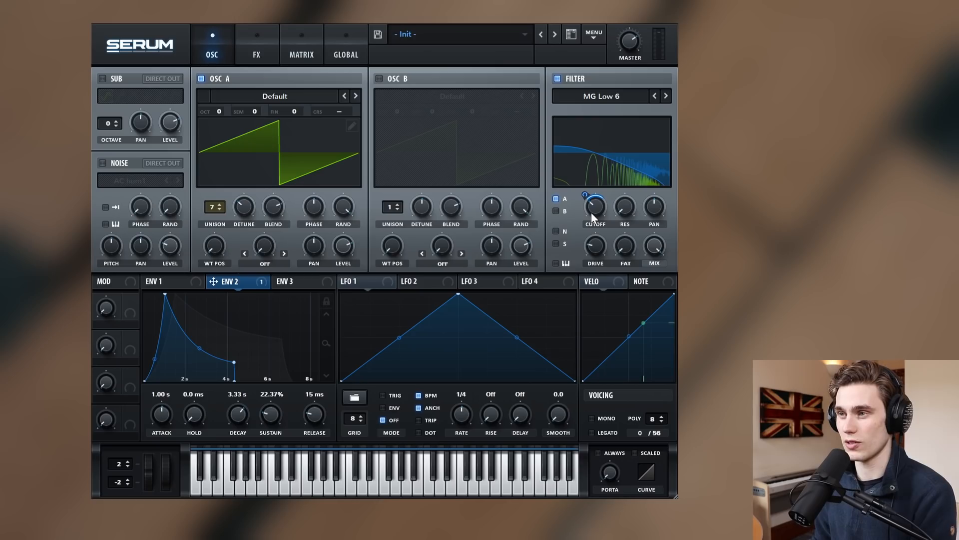
Set envelope 2's cutoff modulation to 18 and oscillator A's level to 39%.
{"action": "left_click_drag", "start_coordinate": [592, 205], "coordinate": [593, 209]}
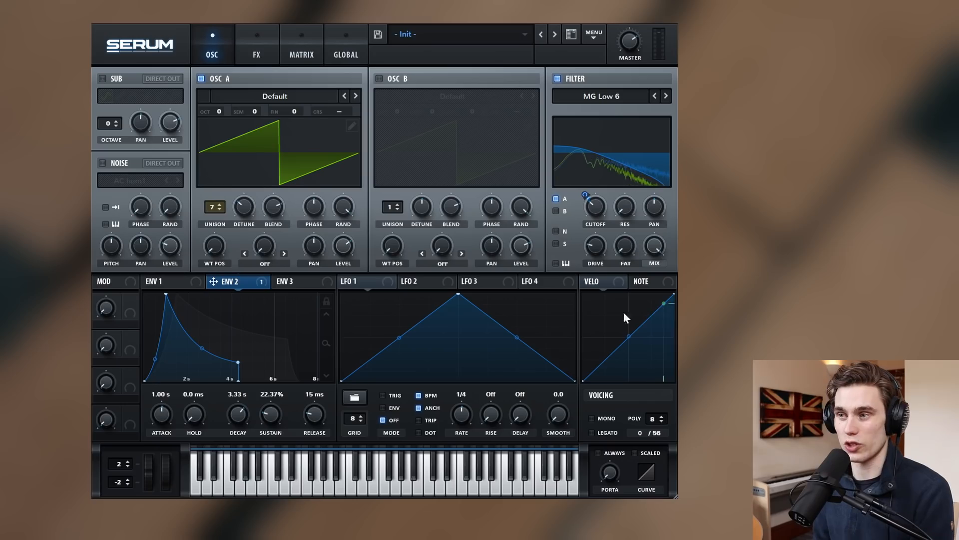
{"action": "mouse_move", "coordinate": [352, 253]}
{"action": "left_mouse_down"}
{"action": "mouse_move", "coordinate": [340, 278]}
{"action": "mouse_move", "coordinate": [345, 246]}
{"action": "left_mouse_up"}
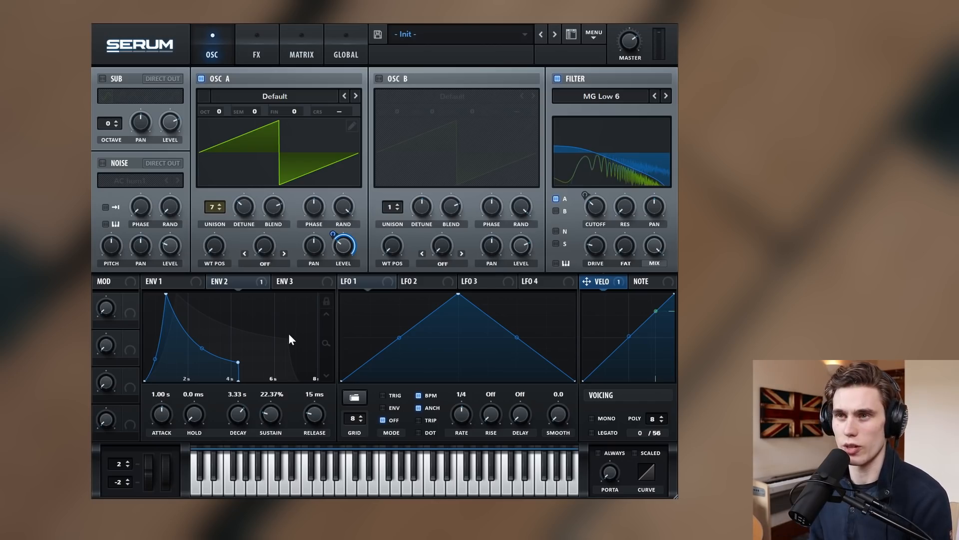
{"action": "left_click", "coordinate": [347, 45]}
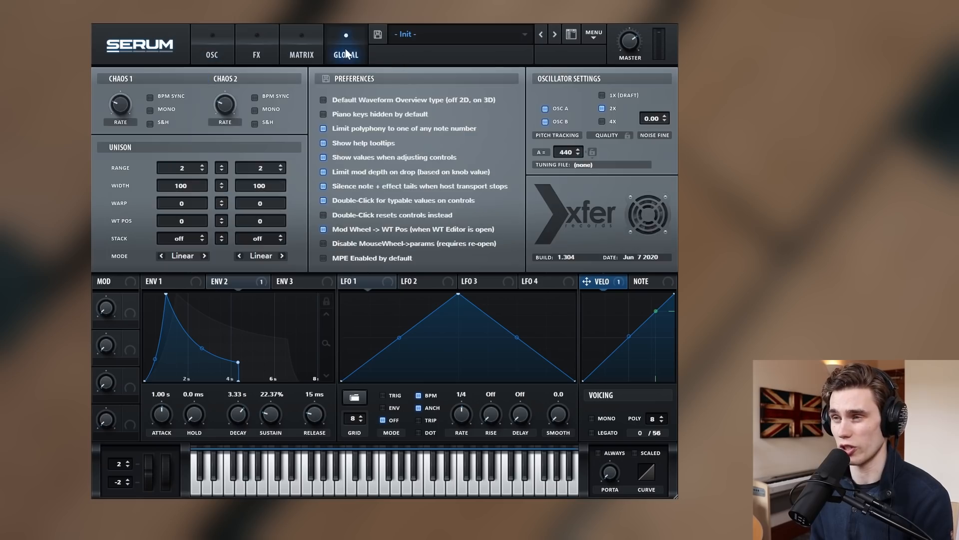
Switch the Global oscillator quality to 4X.
{"action": "left_click", "coordinate": [601, 122]}
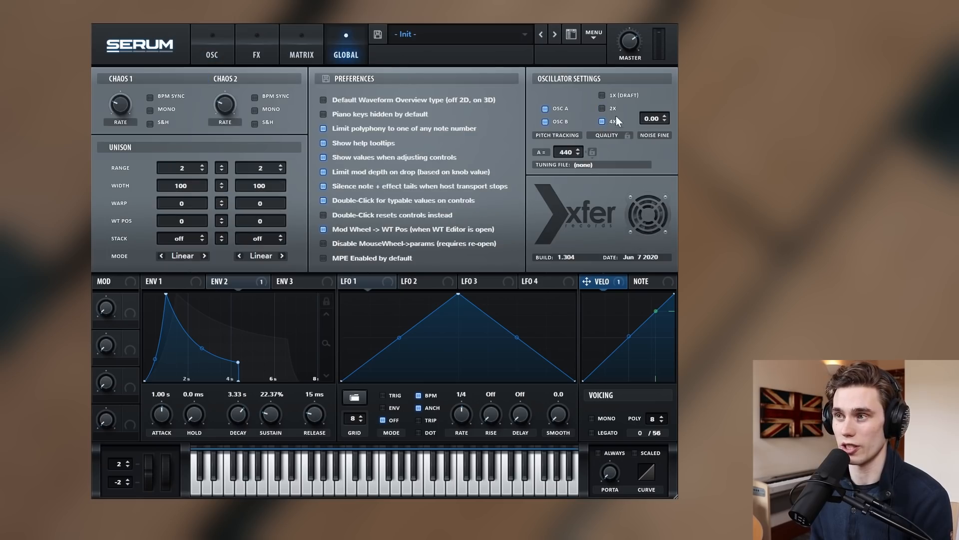
{"action": "left_click", "coordinate": [215, 50]}
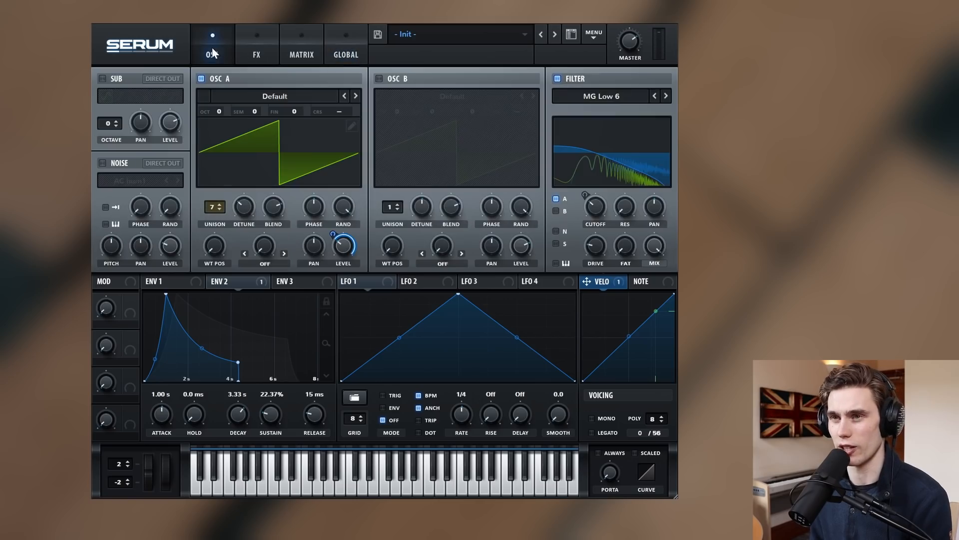
{"action": "left_click", "coordinate": [260, 49]}
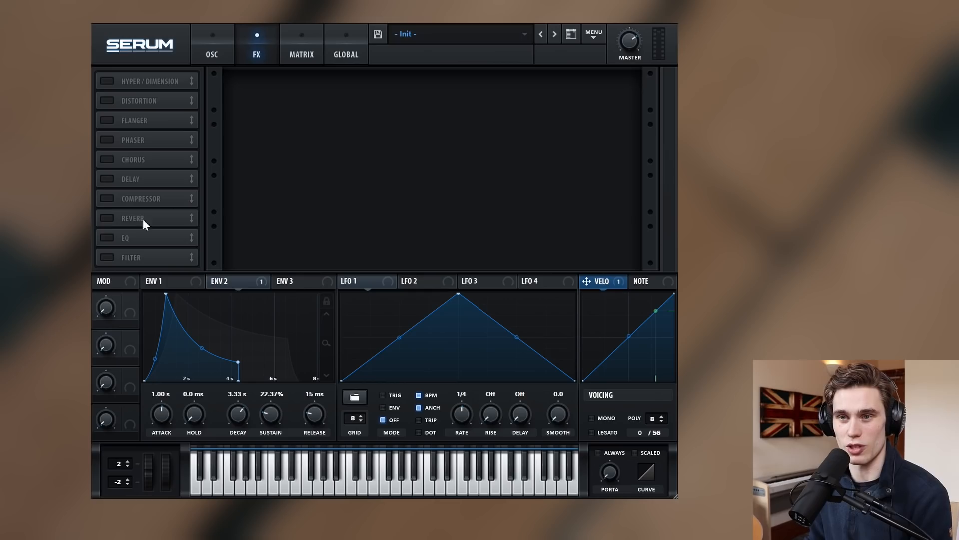
Enable the EQ with a low cut near 115 Hz and a resonant low-pass high cut.
{"action": "left_click", "coordinate": [106, 238]}
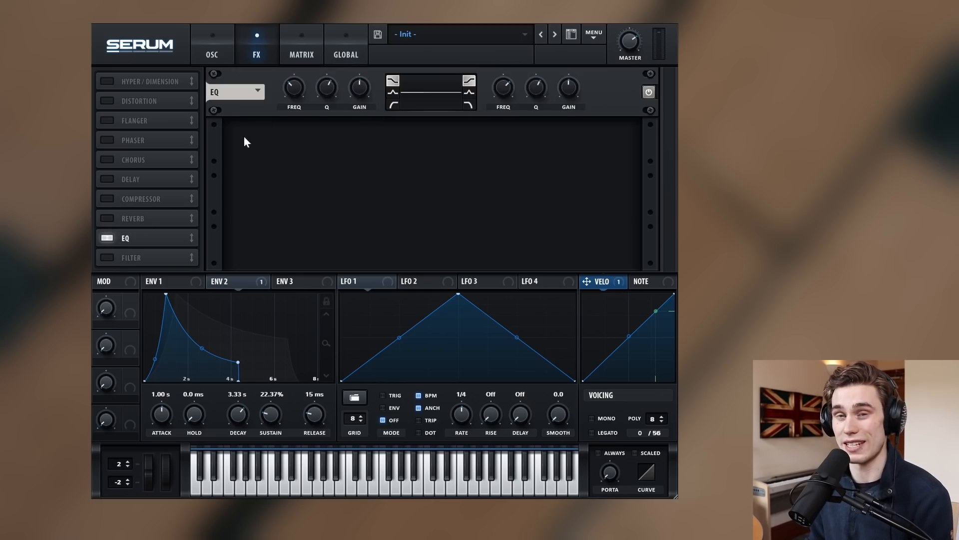
{"action": "left_click", "coordinate": [393, 103]}
{"action": "left_click", "coordinate": [469, 105]}
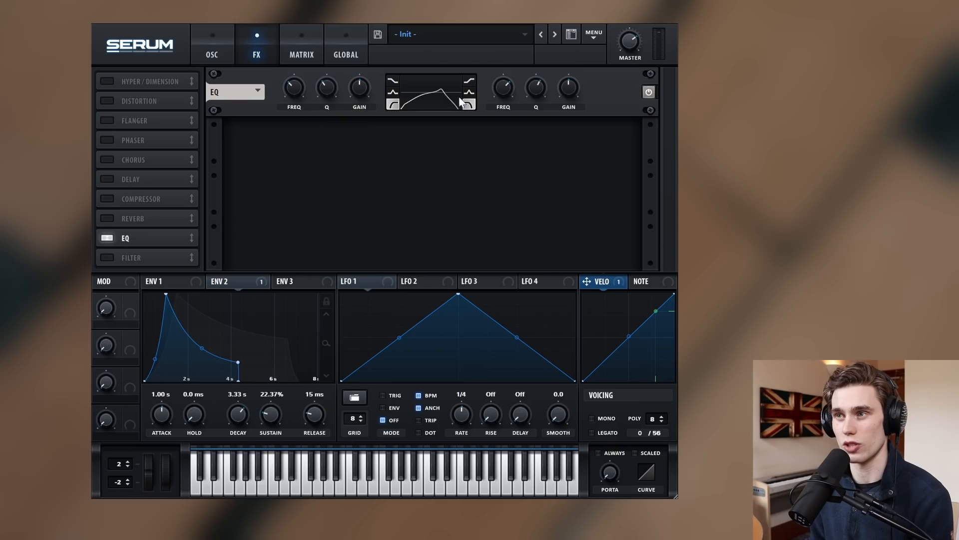
{"action": "mouse_move", "coordinate": [545, 90]}
{"action": "left_mouse_down"}
{"action": "mouse_move", "coordinate": [536, 92]}
{"action": "mouse_move", "coordinate": [538, 73]}
{"action": "mouse_move", "coordinate": [542, 84]}
{"action": "mouse_move", "coordinate": [547, 78]}
{"action": "left_mouse_up"}
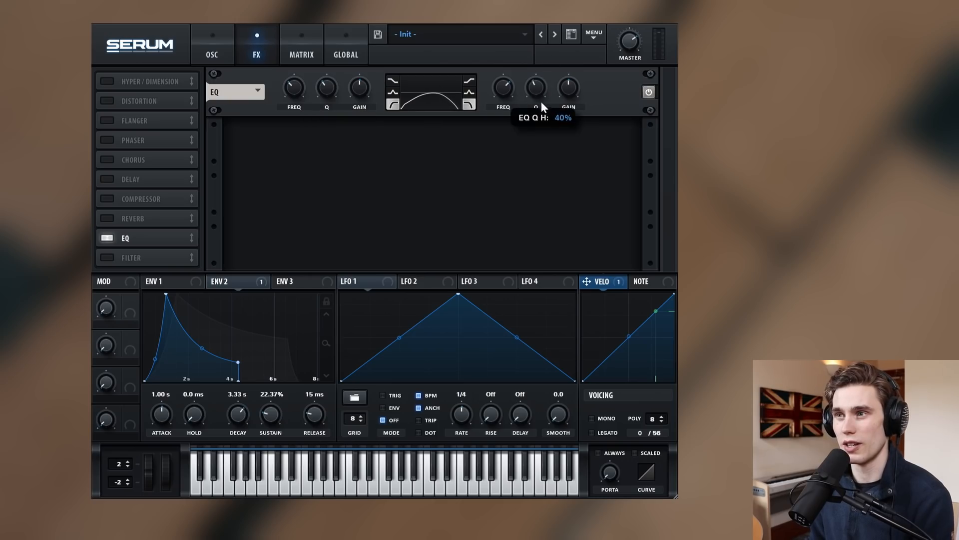
{"action": "left_click_drag", "start_coordinate": [502, 89], "coordinate": [506, 80]}
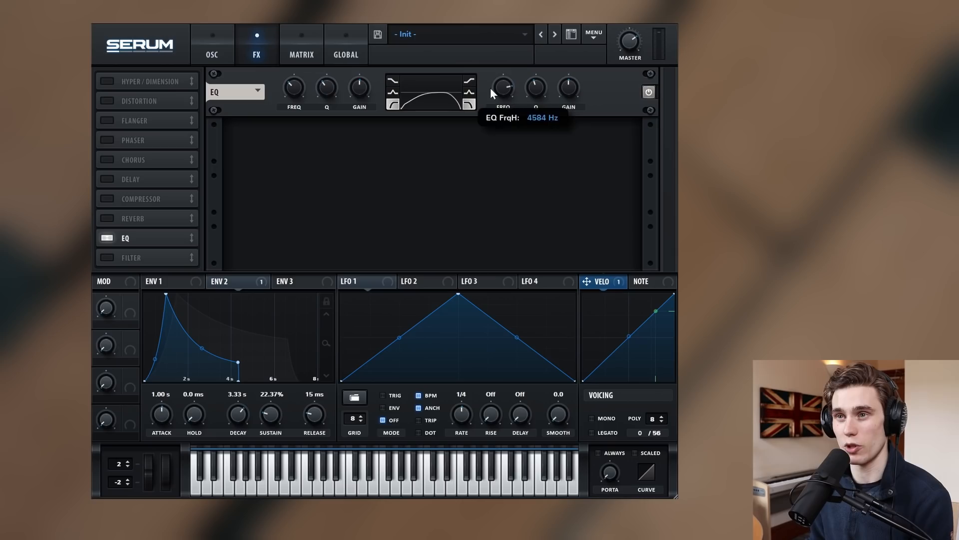
{"action": "left_click_drag", "start_coordinate": [293, 84], "coordinate": [292, 89]}
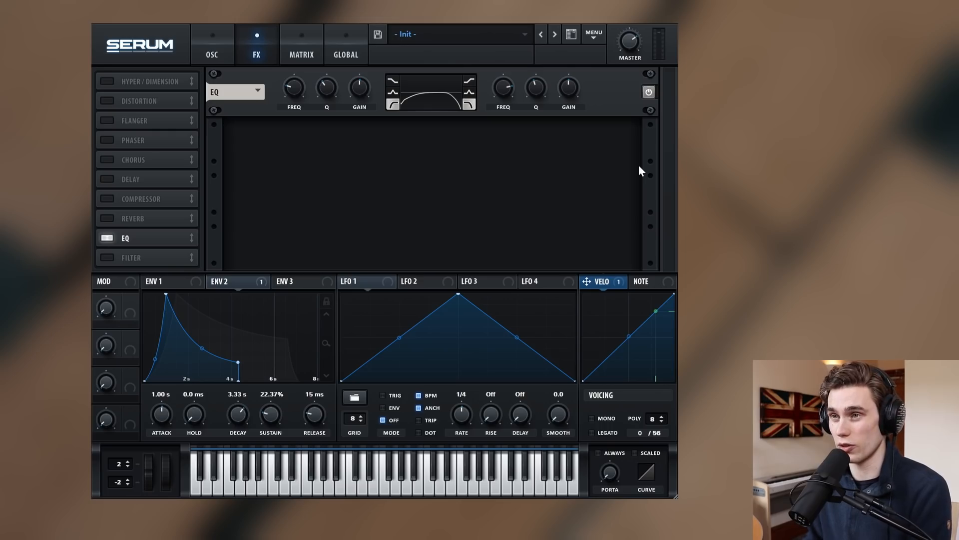
Bypass the EQ to compare, re-enable it, and move it to the start of the chain.
{"action": "left_click", "coordinate": [648, 93]}
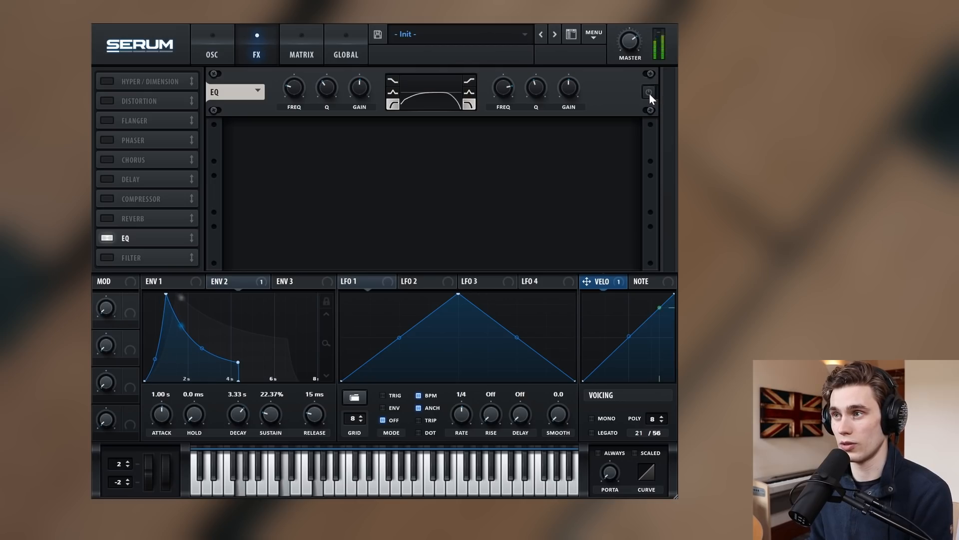
{"action": "left_click", "coordinate": [648, 92]}
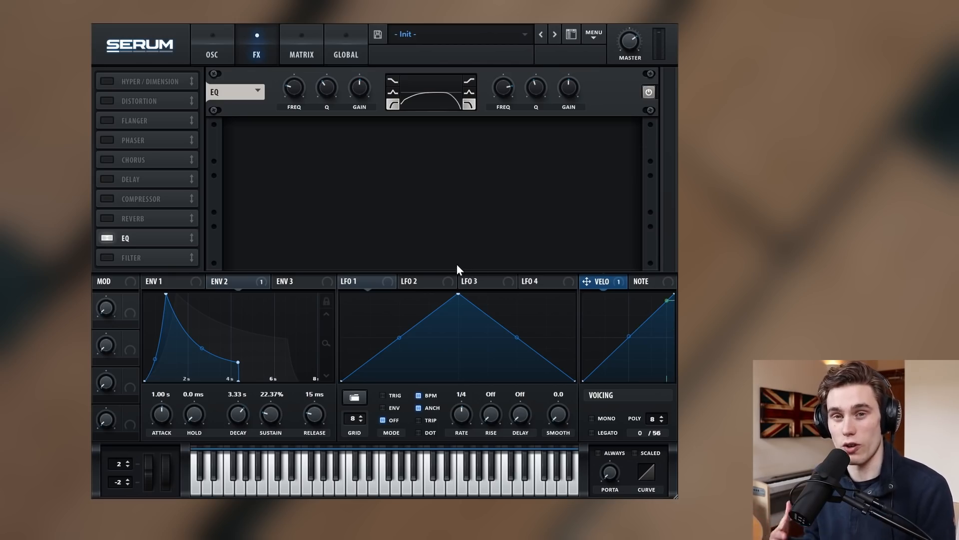
{"action": "left_click_drag", "start_coordinate": [135, 237], "coordinate": [147, 77]}
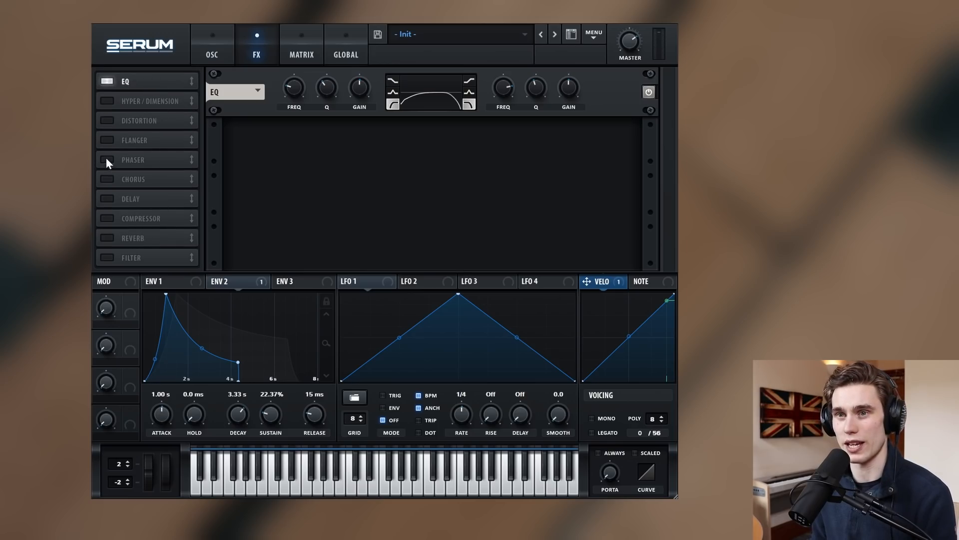
{"action": "left_click", "coordinate": [107, 121]}
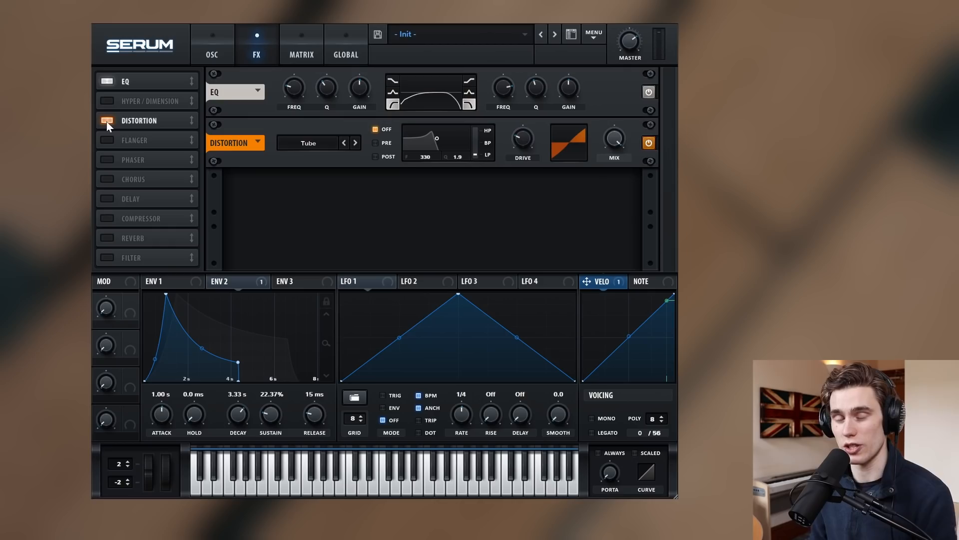
Open the Tube distortion's filter fully, raise its drive and set the mix to about 13%.
{"action": "left_click_drag", "start_coordinate": [431, 134], "coordinate": [467, 149]}
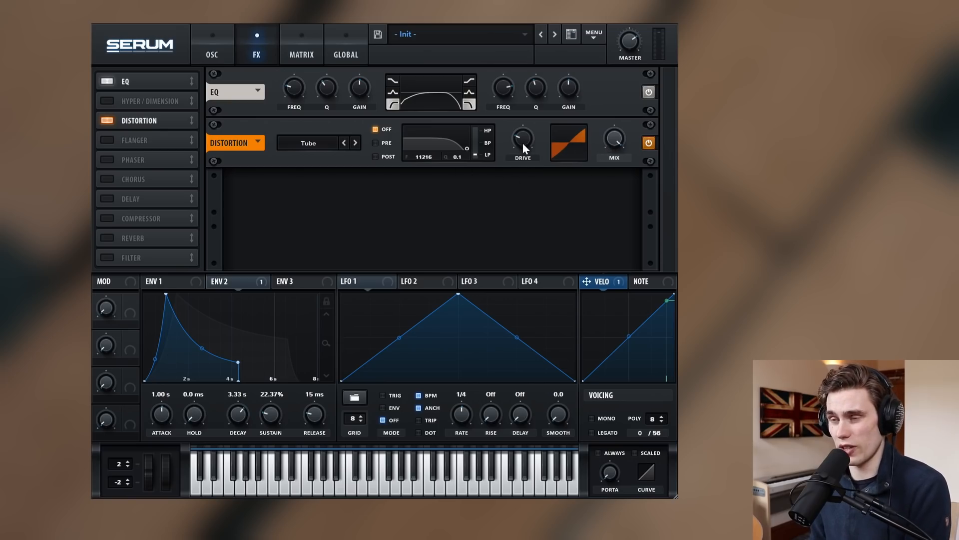
{"action": "mouse_move", "coordinate": [524, 144]}
{"action": "left_mouse_down"}
{"action": "mouse_move", "coordinate": [538, 102]}
{"action": "mouse_move", "coordinate": [535, 157]}
{"action": "left_mouse_up"}
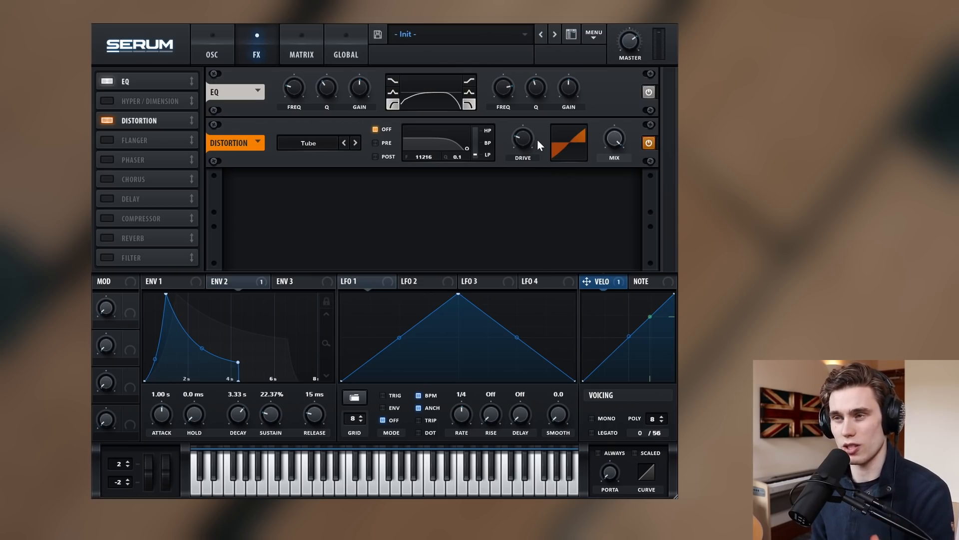
{"action": "mouse_move", "coordinate": [518, 137]}
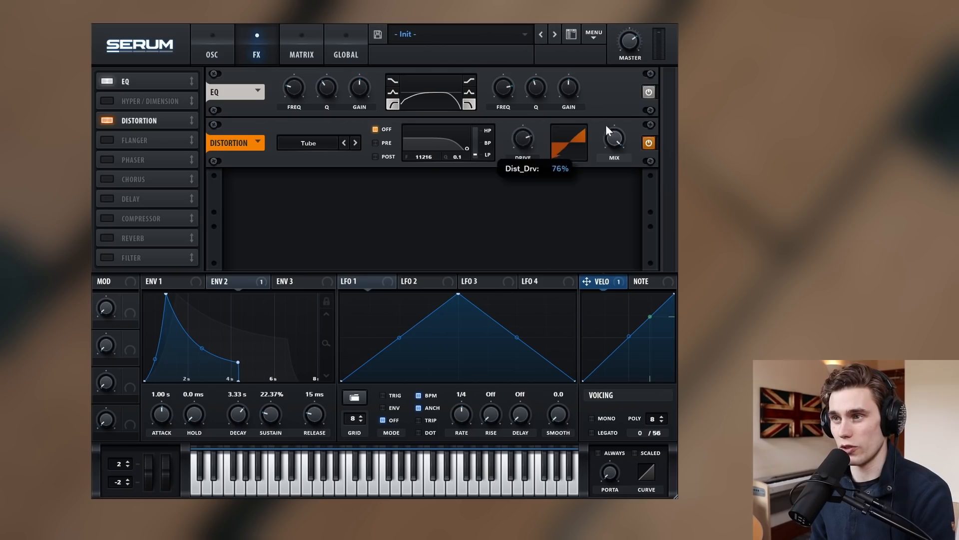
{"action": "left_click_drag", "start_coordinate": [616, 140], "coordinate": [612, 209]}
{"action": "left_click_drag", "start_coordinate": [623, 141], "coordinate": [620, 130]}
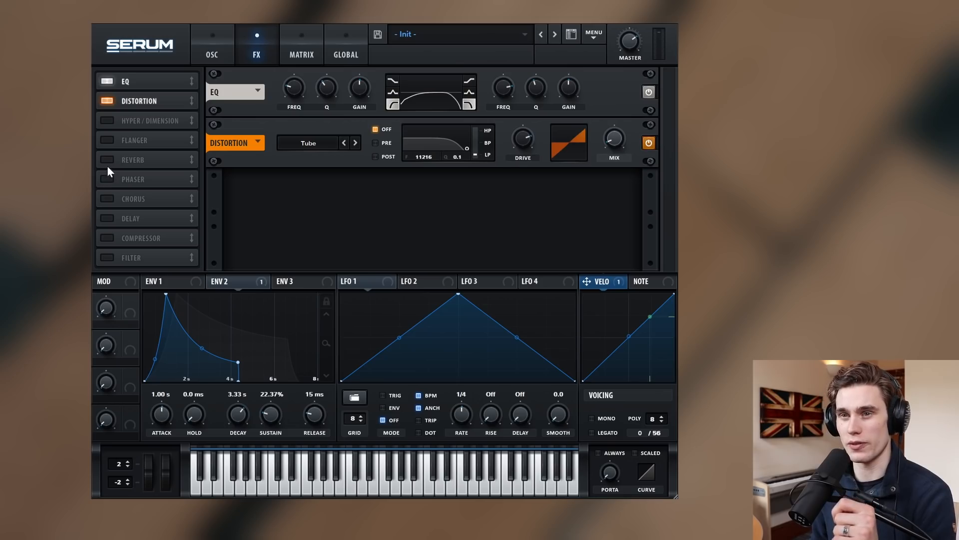
Enable Hall reverb after the distortion, with low cut around 20% and a higher wet mix.
{"action": "left_click", "coordinate": [107, 160]}
{"action": "left_click_drag", "start_coordinate": [136, 160], "coordinate": [160, 122]}
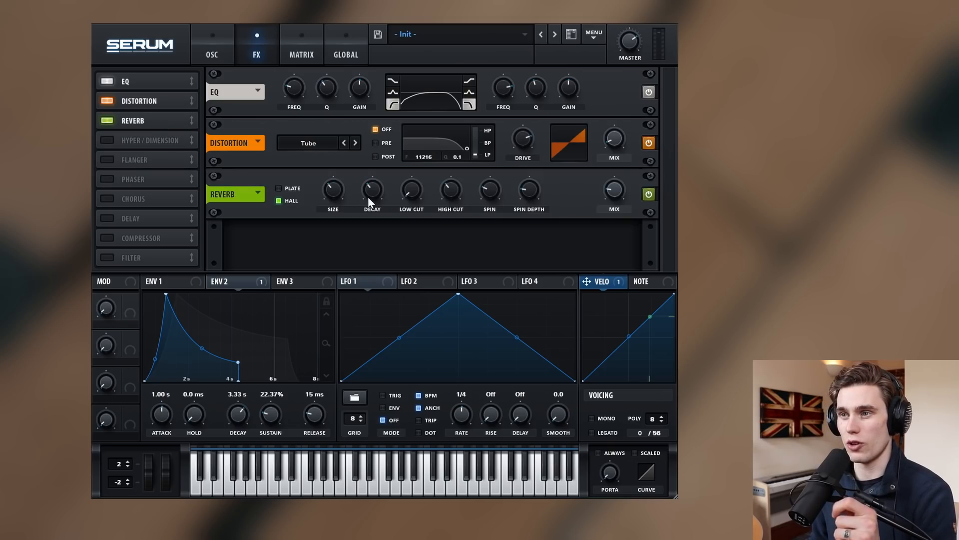
{"action": "left_click_drag", "start_coordinate": [418, 190], "coordinate": [415, 171]}
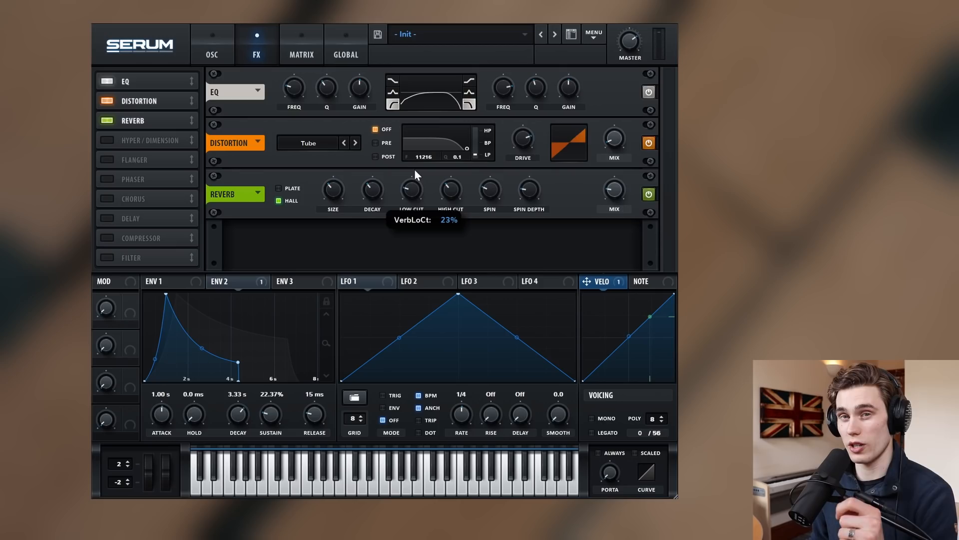
{"action": "left_click_drag", "start_coordinate": [410, 190], "coordinate": [412, 193]}
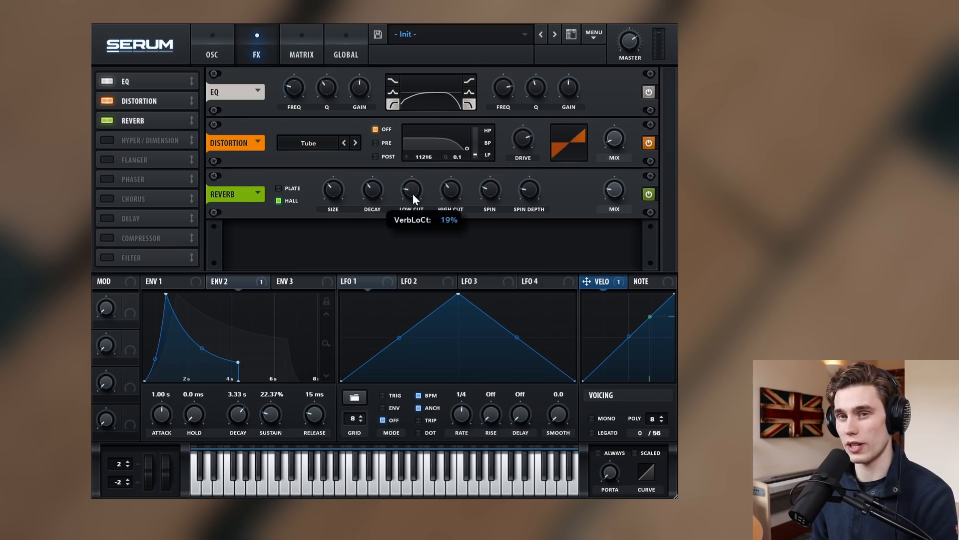
{"action": "left_click_drag", "start_coordinate": [615, 193], "coordinate": [619, 161]}
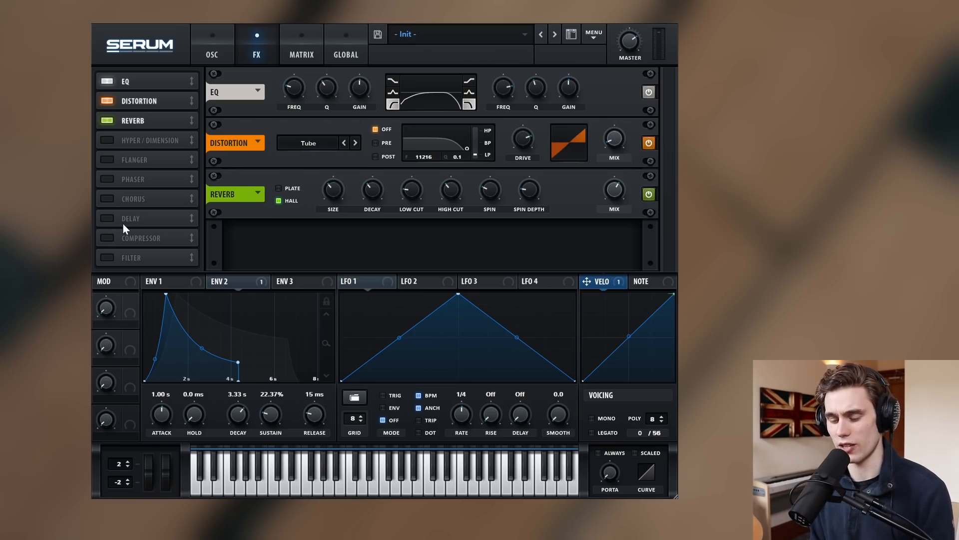
{"action": "left_click", "coordinate": [107, 218]}
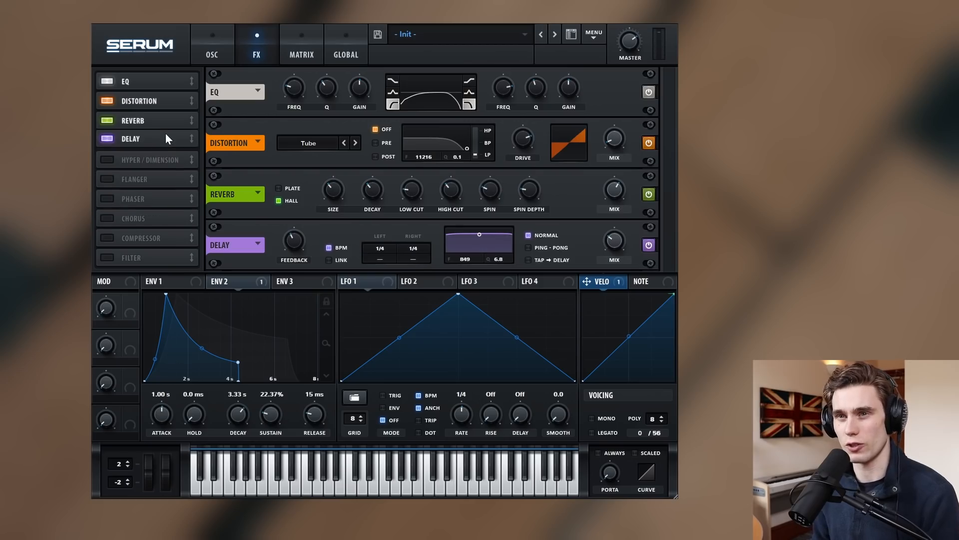
Move the delay ahead of the reverb and raise its filter to about 4 kHz.
{"action": "mouse_move", "coordinate": [154, 139]}
{"action": "left_mouse_down"}
{"action": "mouse_move", "coordinate": [150, 121]}
{"action": "mouse_move", "coordinate": [154, 141]}
{"action": "left_mouse_up"}
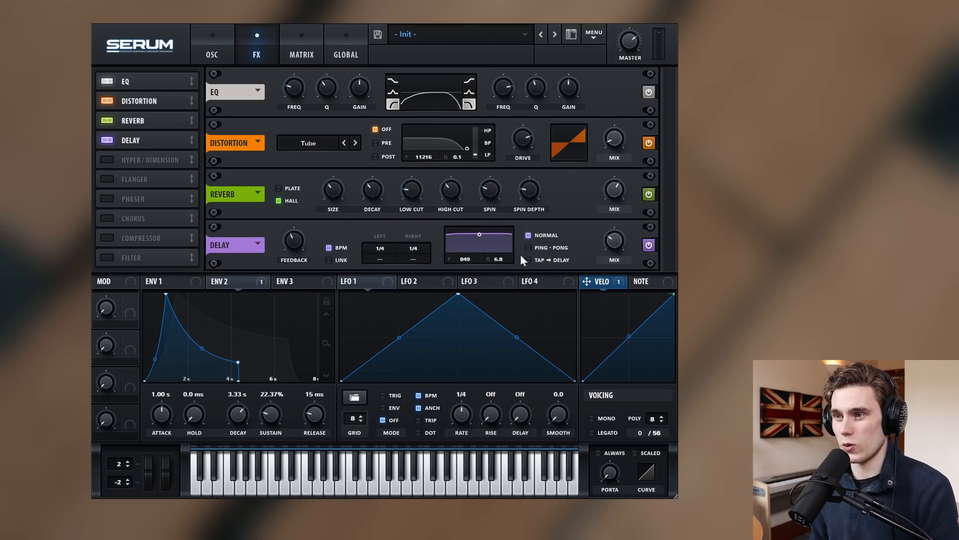
{"action": "mouse_move", "coordinate": [481, 242]}
{"action": "left_mouse_down"}
{"action": "mouse_move", "coordinate": [502, 256]}
{"action": "mouse_move", "coordinate": [498, 247]}
{"action": "left_mouse_up"}
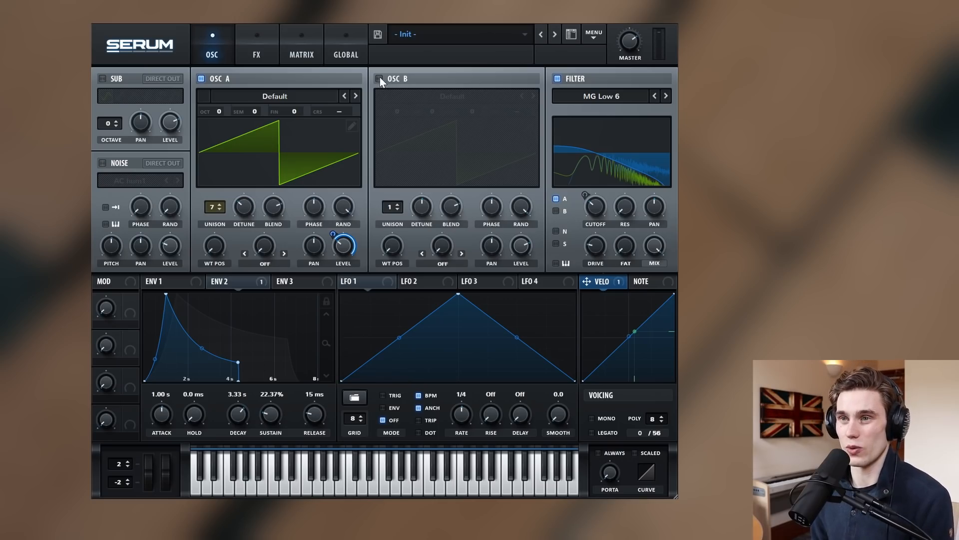
Load the Analog Basic Shapes wavetable into oscillator A.
{"action": "left_click", "coordinate": [275, 97]}
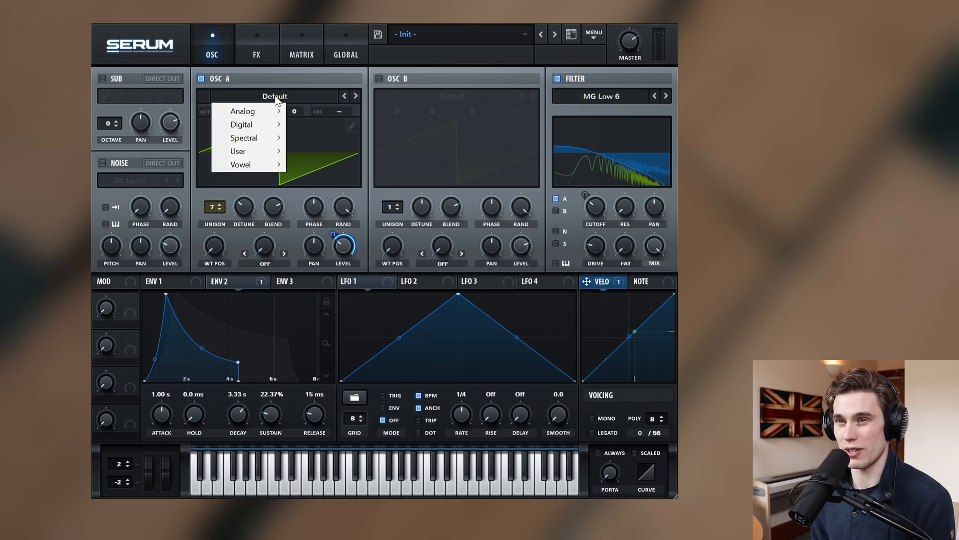
{"action": "mouse_move", "coordinate": [272, 111]}
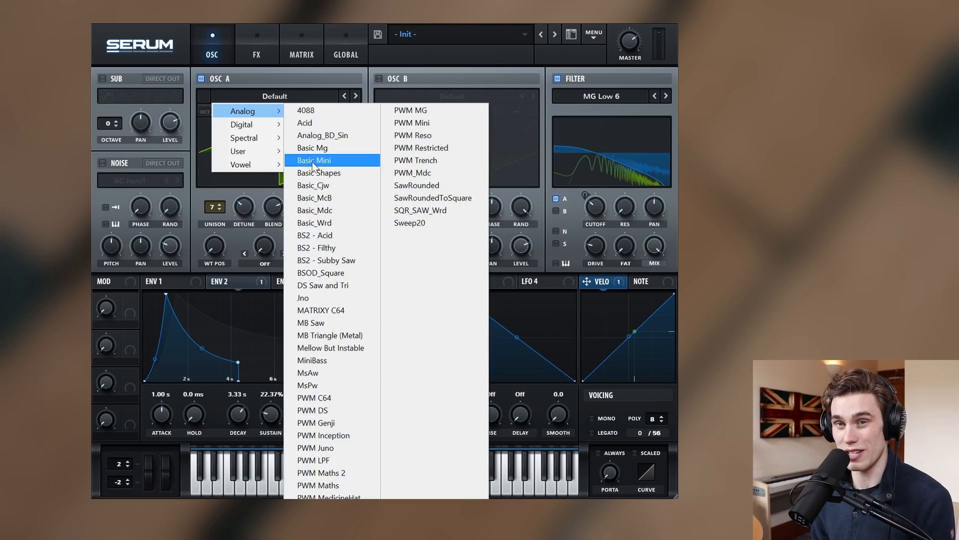
{"action": "left_click", "coordinate": [313, 160]}
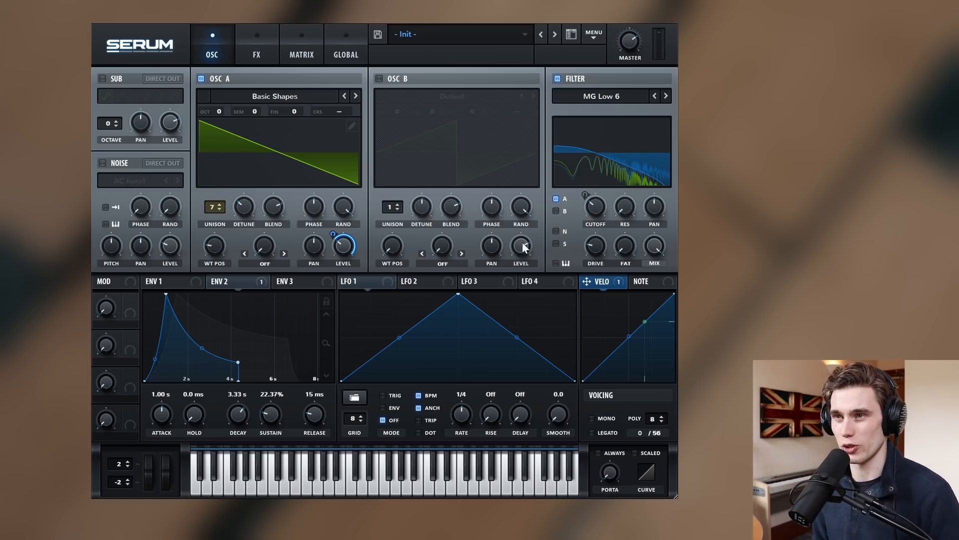
Enable oscillator B at zero level with Basic Shapes, moving WT POS to 7 (saw).
{"action": "left_click", "coordinate": [379, 79]}
{"action": "left_click_drag", "start_coordinate": [517, 250], "coordinate": [515, 416]}
{"action": "left_click", "coordinate": [467, 97]}
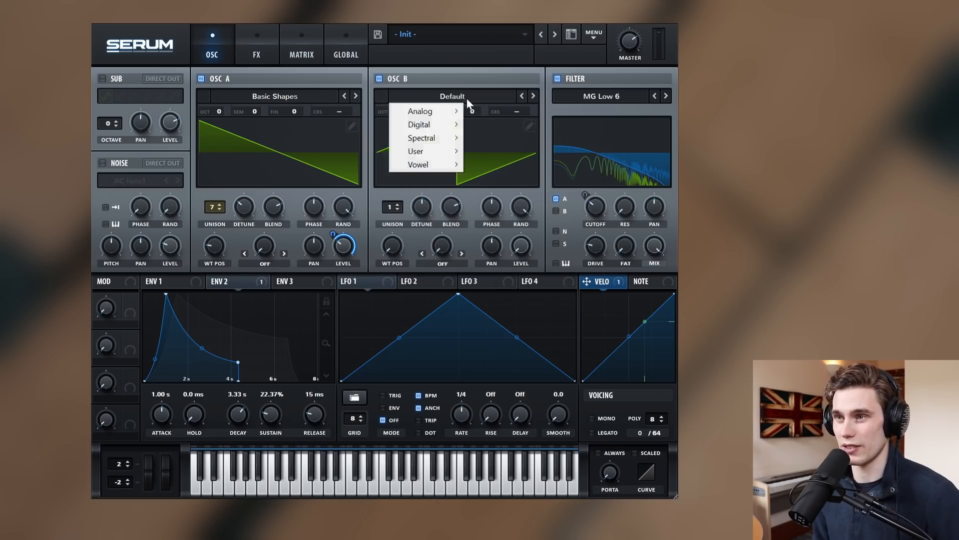
{"action": "mouse_move", "coordinate": [448, 131]}
{"action": "mouse_move", "coordinate": [445, 111]}
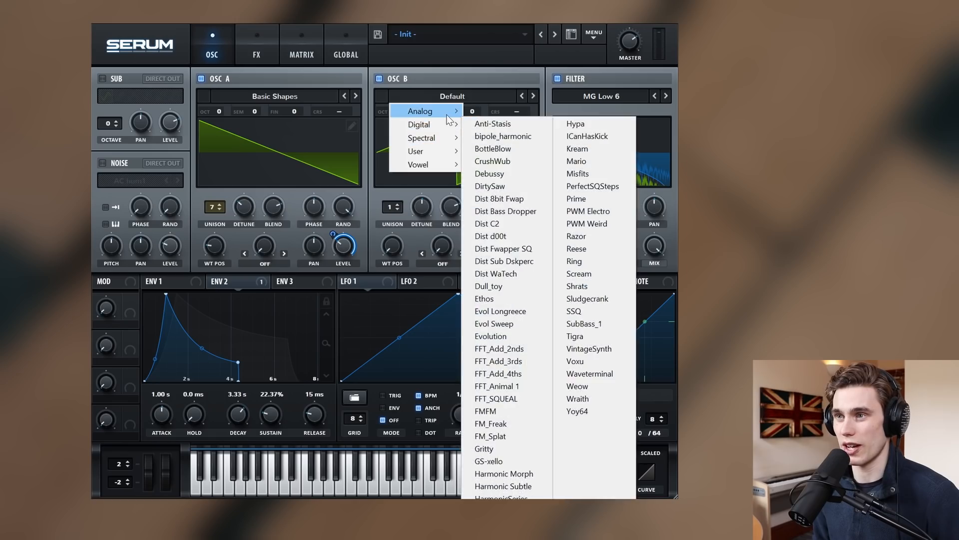
{"action": "left_click", "coordinate": [497, 173]}
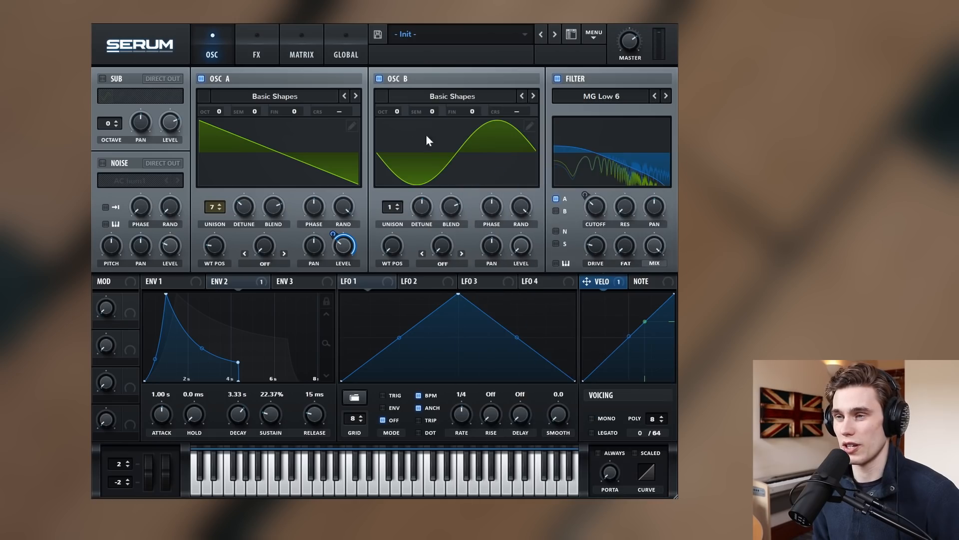
{"action": "left_click_drag", "start_coordinate": [377, 239], "coordinate": [415, 181]}
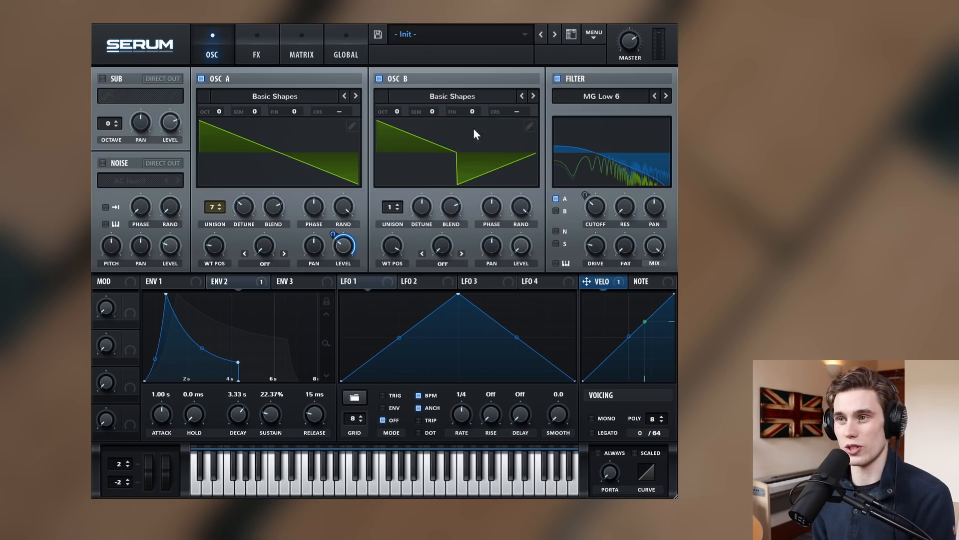
Set oscillator A's warp mode to FM (from B) with an amount around 45%.
{"action": "left_click", "coordinate": [264, 263]}
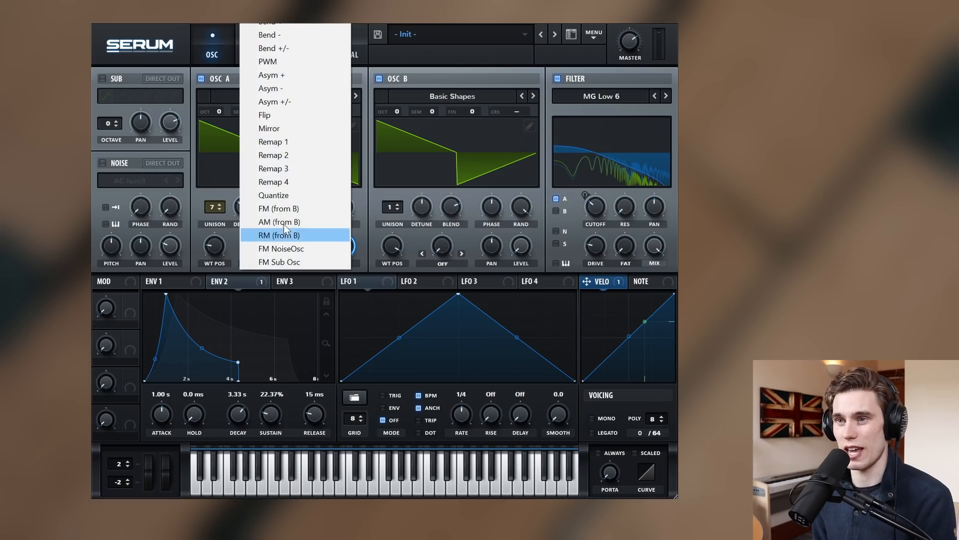
{"action": "left_click", "coordinate": [282, 208]}
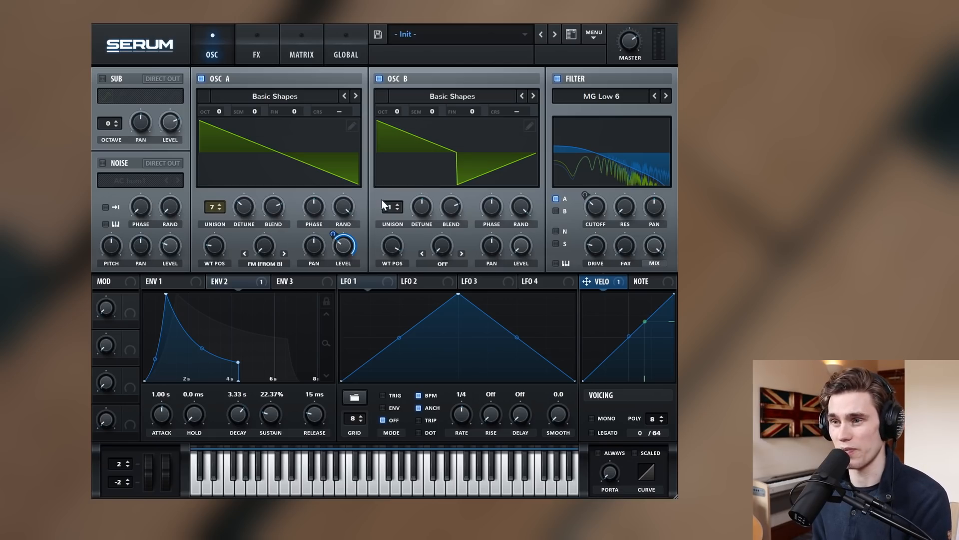
{"action": "mouse_move", "coordinate": [270, 230]}
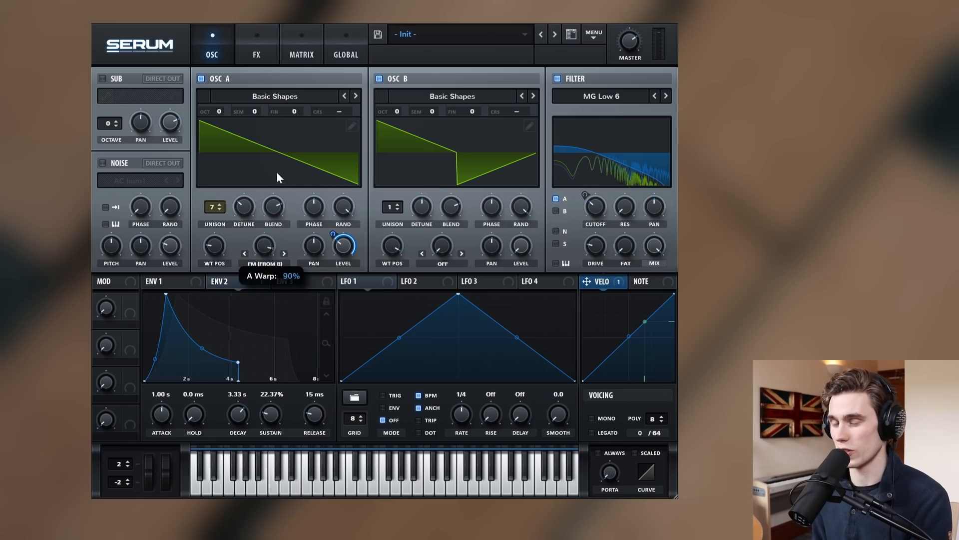
{"action": "left_click_drag", "start_coordinate": [263, 244], "coordinate": [274, 162]}
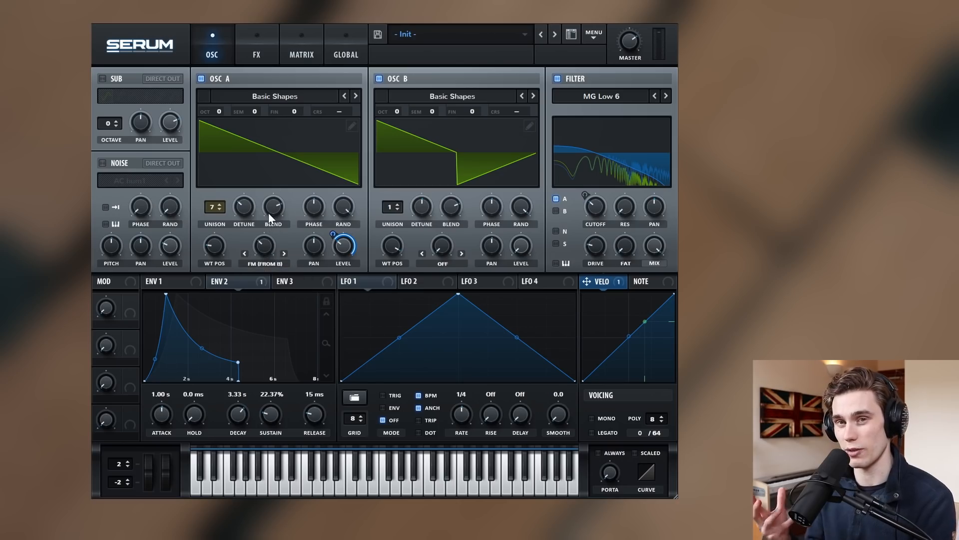
{"action": "mouse_move", "coordinate": [268, 214]}
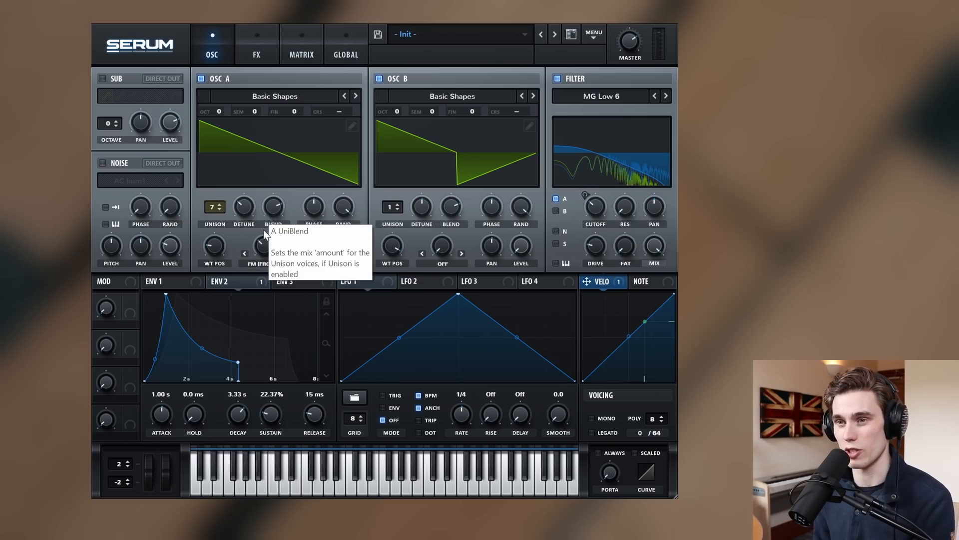
{"action": "left_click_drag", "start_coordinate": [267, 246], "coordinate": [269, 217]}
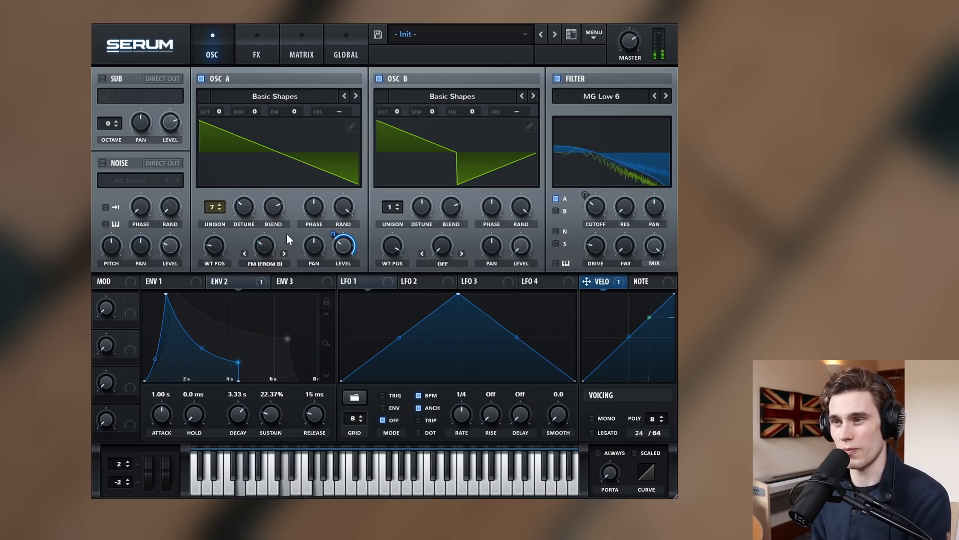
Give oscillator B 7 unison voices at 0.10 detune, and settle FM amount near 33%.
{"action": "left_click_drag", "start_coordinate": [390, 207], "coordinate": [400, 149]}
{"action": "left_click_drag", "start_coordinate": [426, 205], "coordinate": [428, 224]}
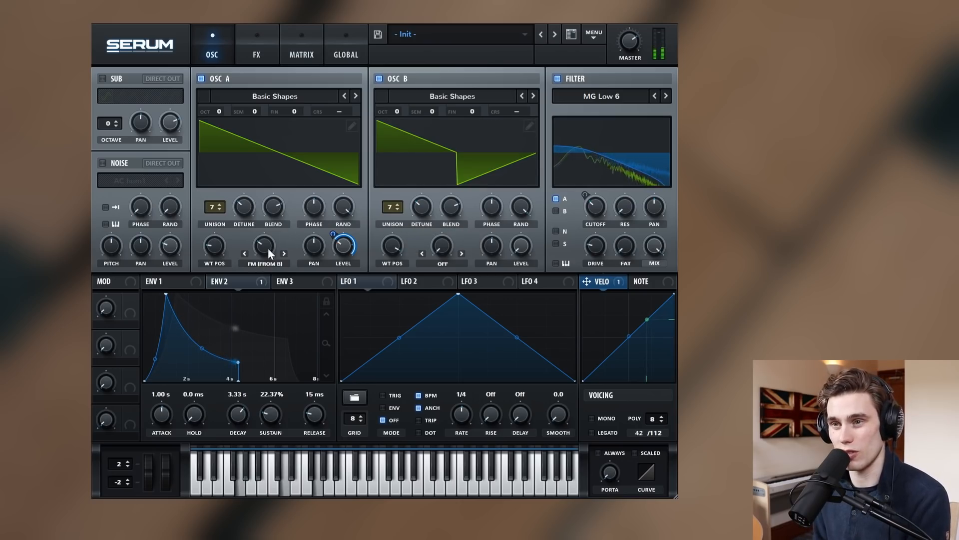
{"action": "mouse_move", "coordinate": [267, 245]}
{"action": "mouse_move", "coordinate": [267, 245]}
{"action": "left_mouse_down"}
{"action": "mouse_move", "coordinate": [265, 280]}
{"action": "mouse_move", "coordinate": [275, 218]}
{"action": "mouse_move", "coordinate": [274, 232]}
{"action": "left_mouse_up"}
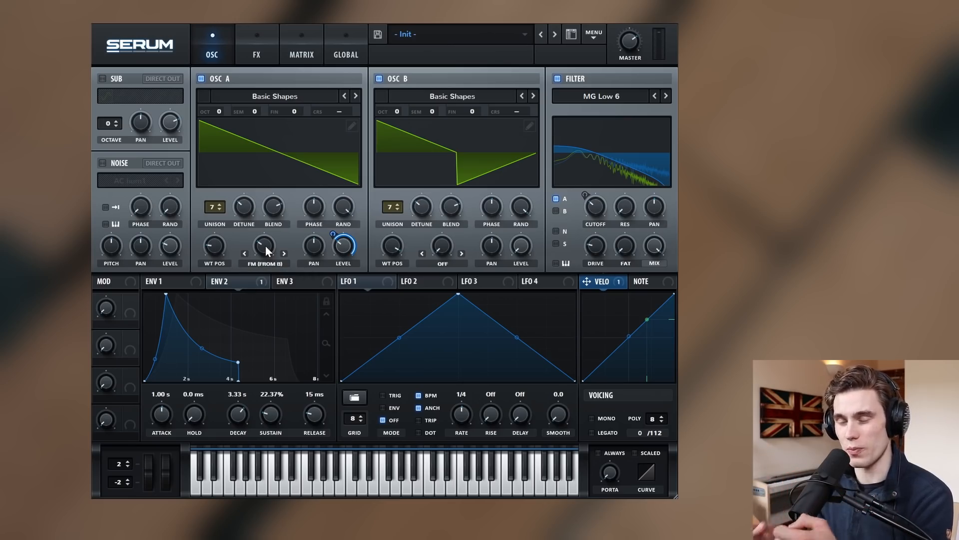
{"action": "left_click_drag", "start_coordinate": [265, 245], "coordinate": [268, 242]}
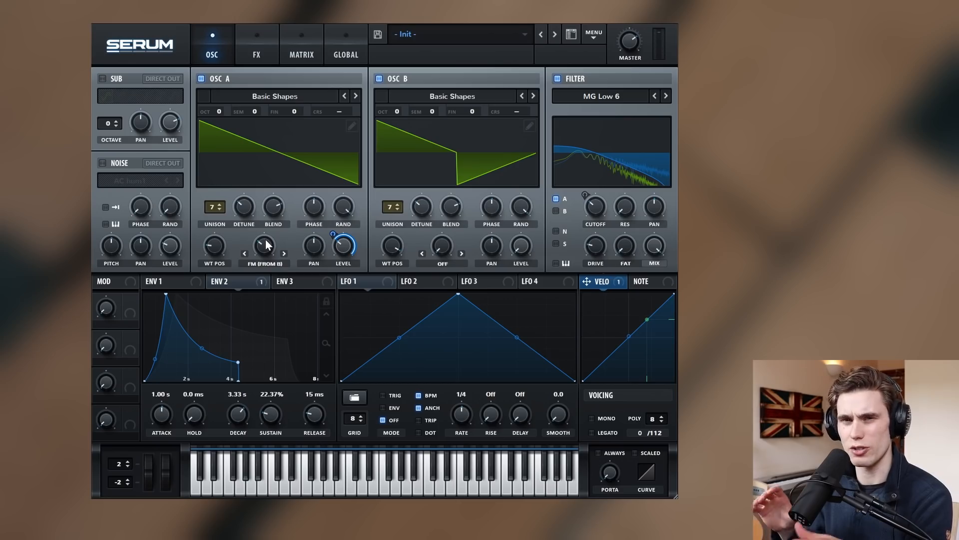
Reduce LFO 1's modulation depth on oscillator B's unison detune.
{"action": "left_click", "coordinate": [382, 281]}
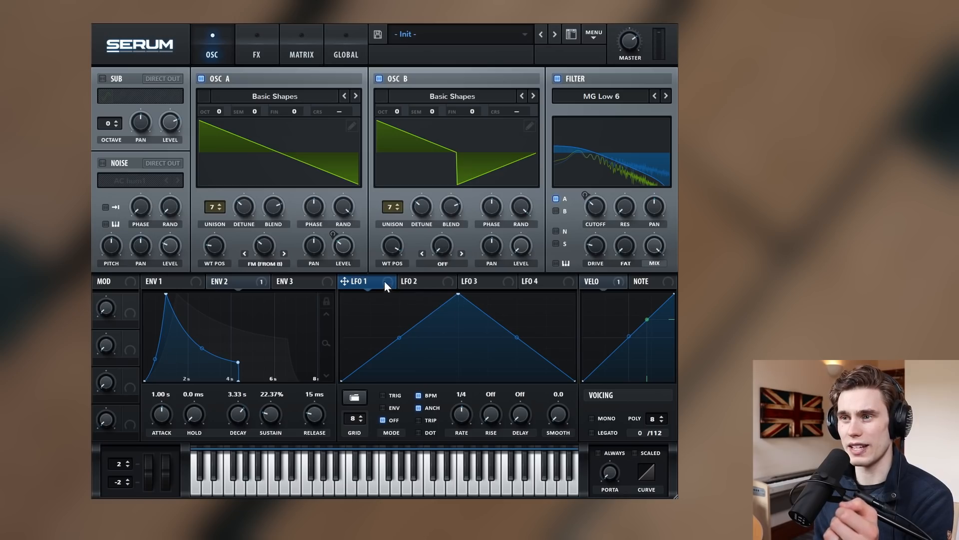
{"action": "left_click_drag", "start_coordinate": [420, 195], "coordinate": [416, 218]}
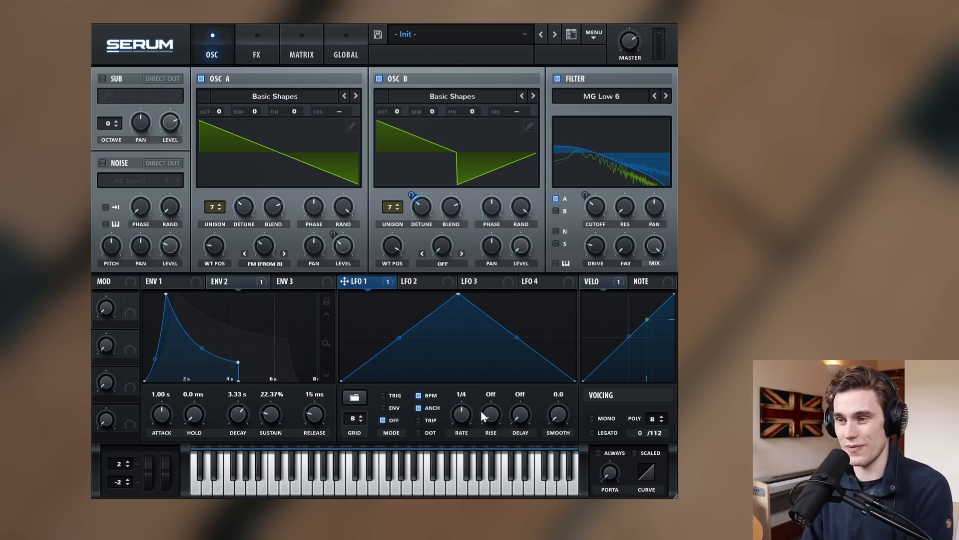
{"action": "mouse_move", "coordinate": [423, 207]}
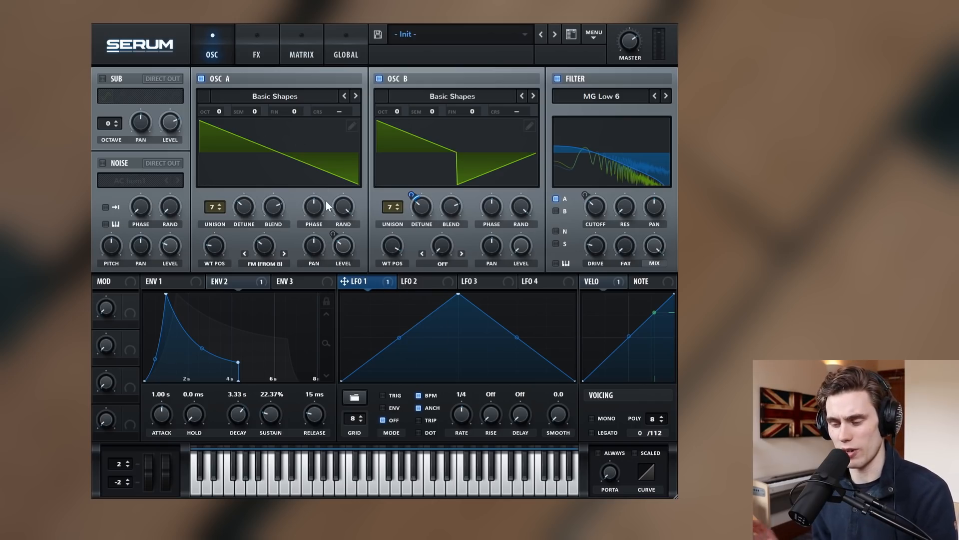
{"action": "mouse_move", "coordinate": [327, 207]}
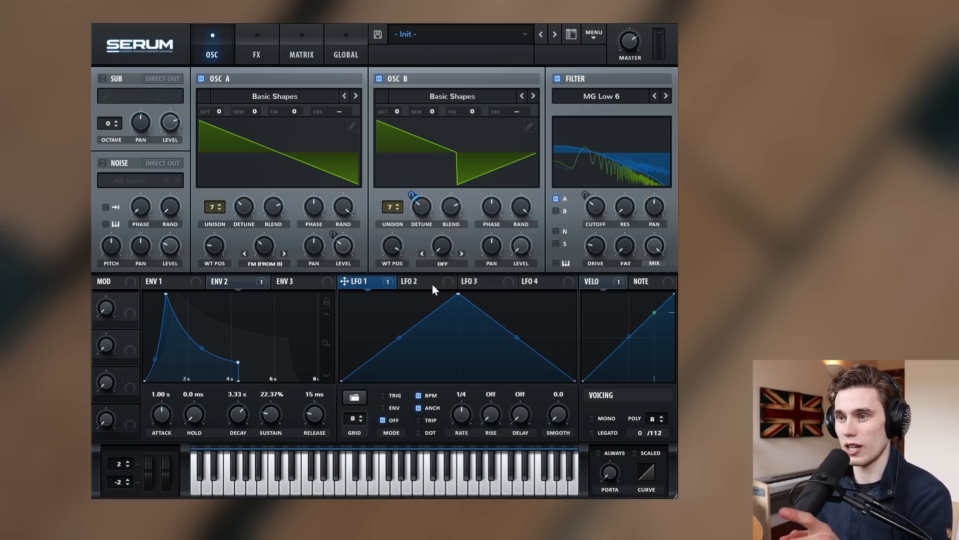
Reshape LFO 2 into a rising ramp by dragging its peak to the far right.
{"action": "mouse_move", "coordinate": [434, 283]}
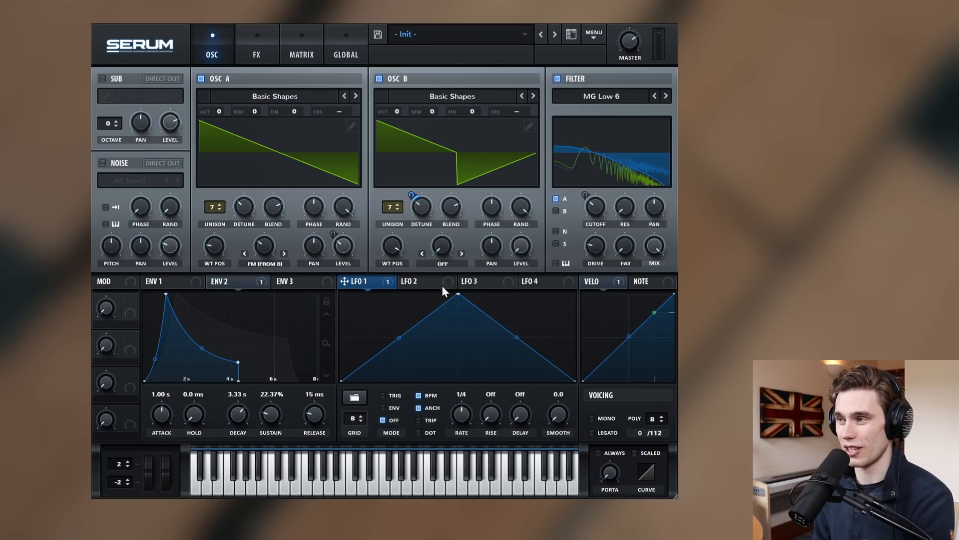
{"action": "left_click", "coordinate": [438, 286]}
{"action": "left_click_drag", "start_coordinate": [457, 294], "coordinate": [574, 294]}
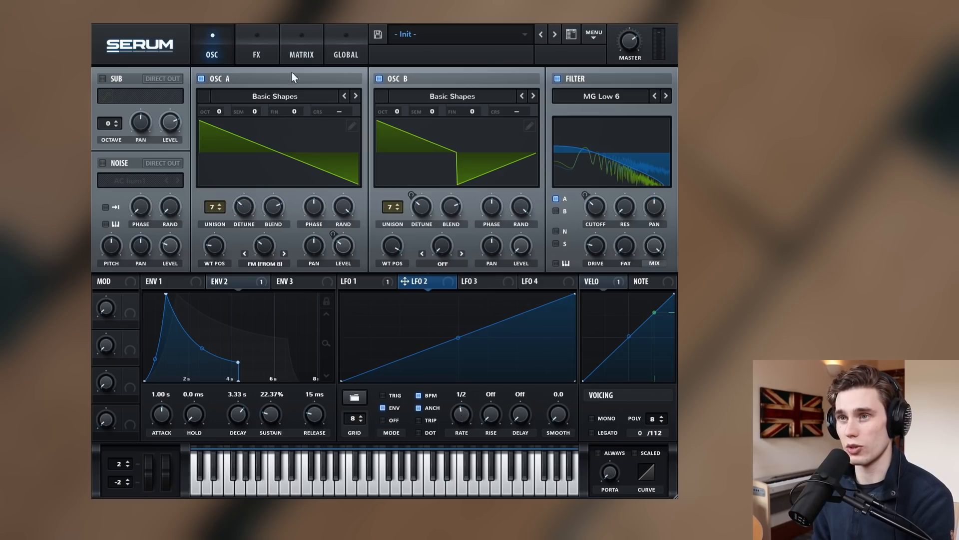
{"action": "left_click", "coordinate": [300, 48]}
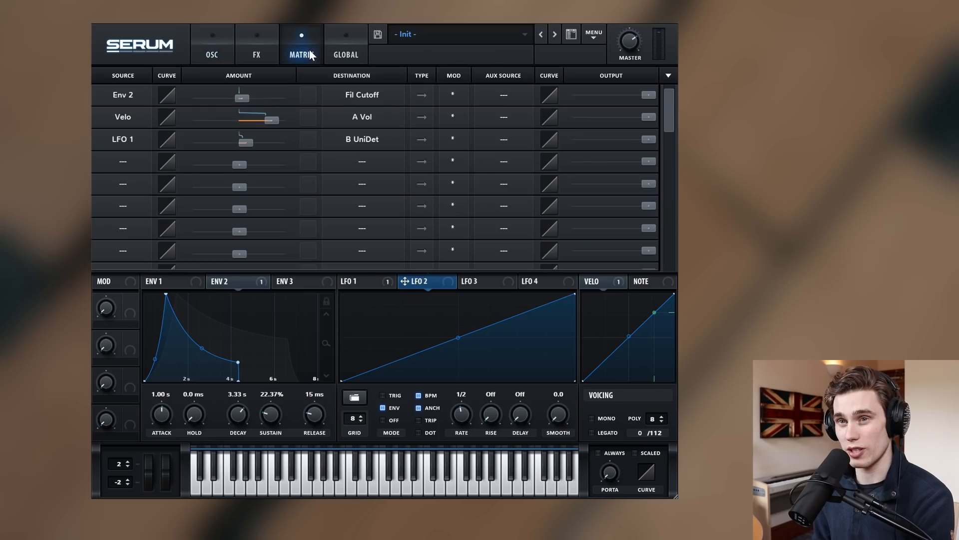
Add a matrix routing with LFO 2 as source and LFO1 Rate as destination.
{"action": "left_click", "coordinate": [123, 162]}
{"action": "left_click", "coordinate": [125, 208]}
{"action": "left_click", "coordinate": [362, 161]}
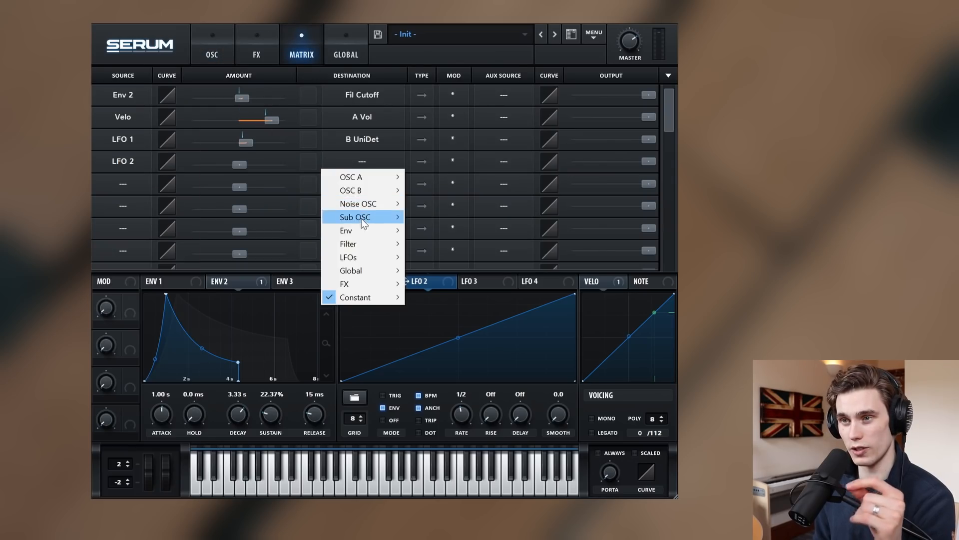
{"action": "mouse_move", "coordinate": [362, 257]}
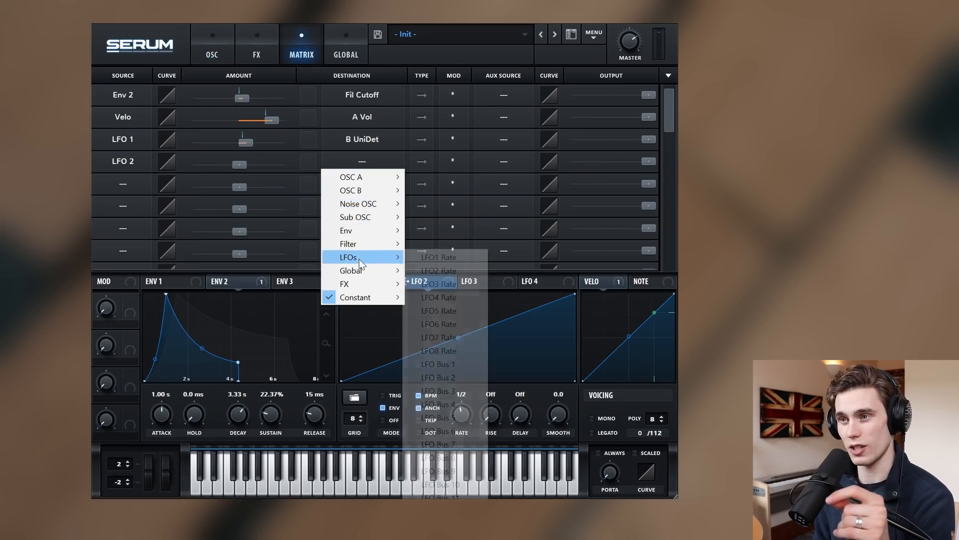
{"action": "left_click", "coordinate": [439, 258]}
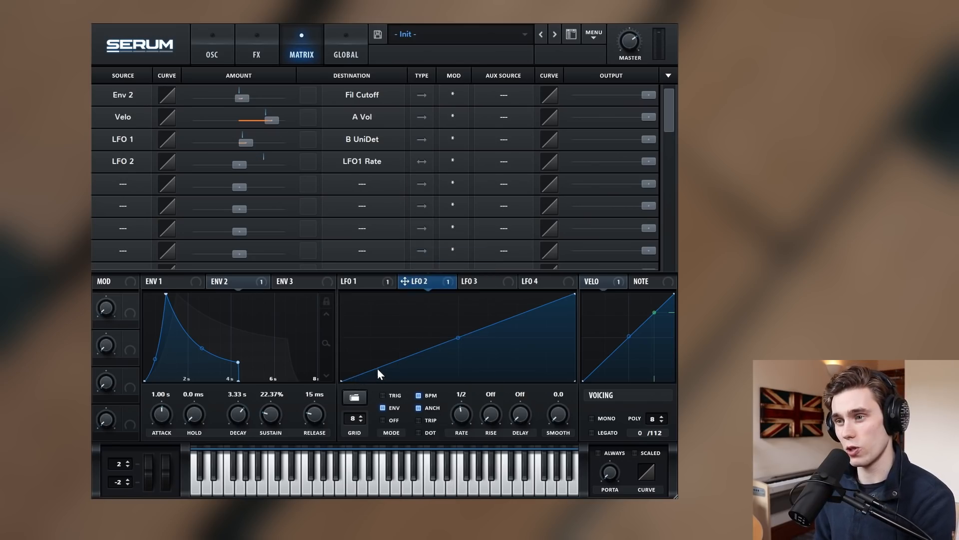
Set LFO 2's rate to 2 bars and raise its modulation amount on LFO 1's rate.
{"action": "left_click_drag", "start_coordinate": [467, 410], "coordinate": [471, 408]}
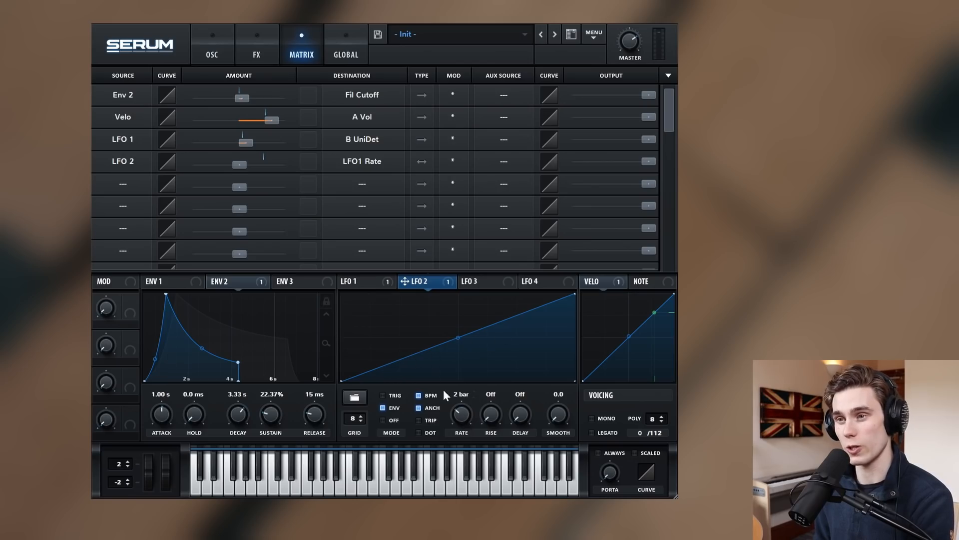
{"action": "left_click", "coordinate": [375, 282]}
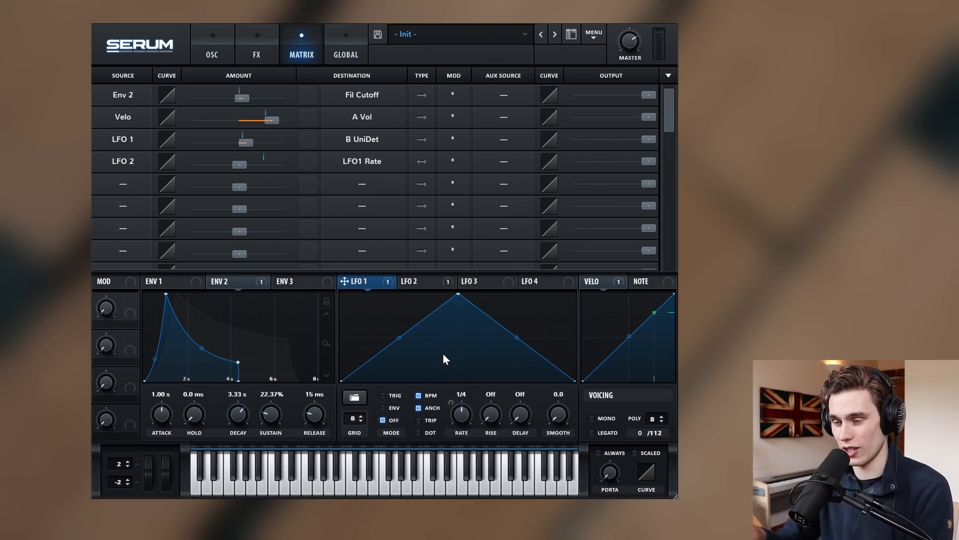
{"action": "left_click_drag", "start_coordinate": [237, 162], "coordinate": [244, 162]}
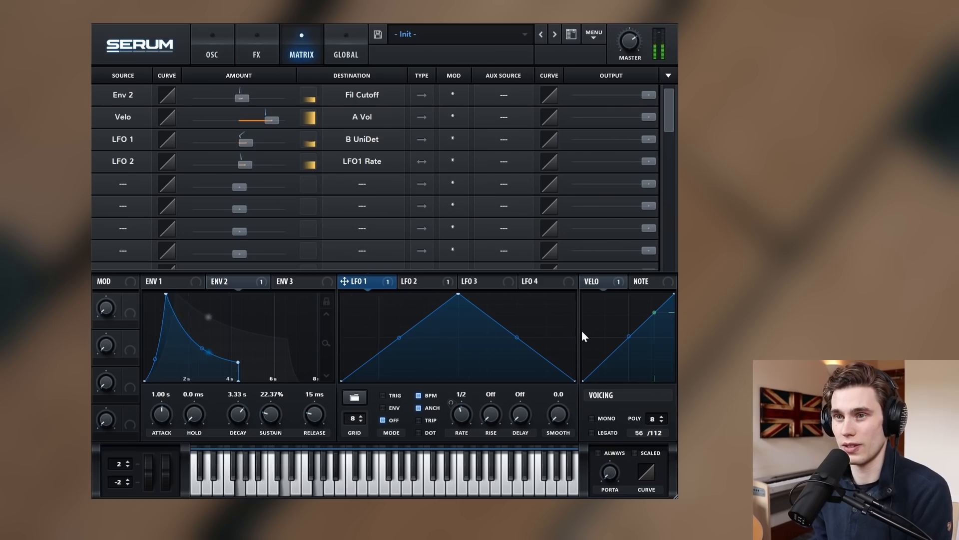
{"action": "left_click_drag", "start_coordinate": [246, 168], "coordinate": [251, 162]}
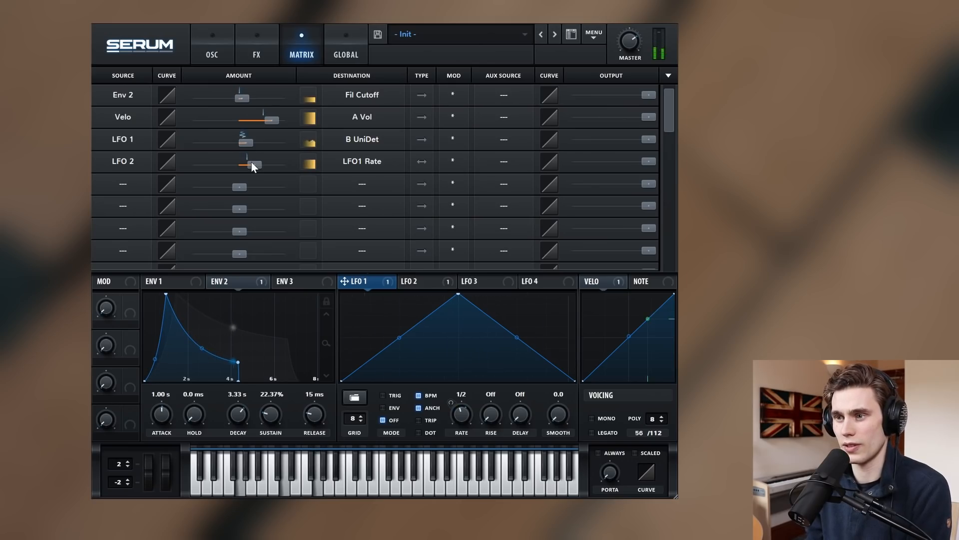
{"action": "left_click", "coordinate": [213, 49]}
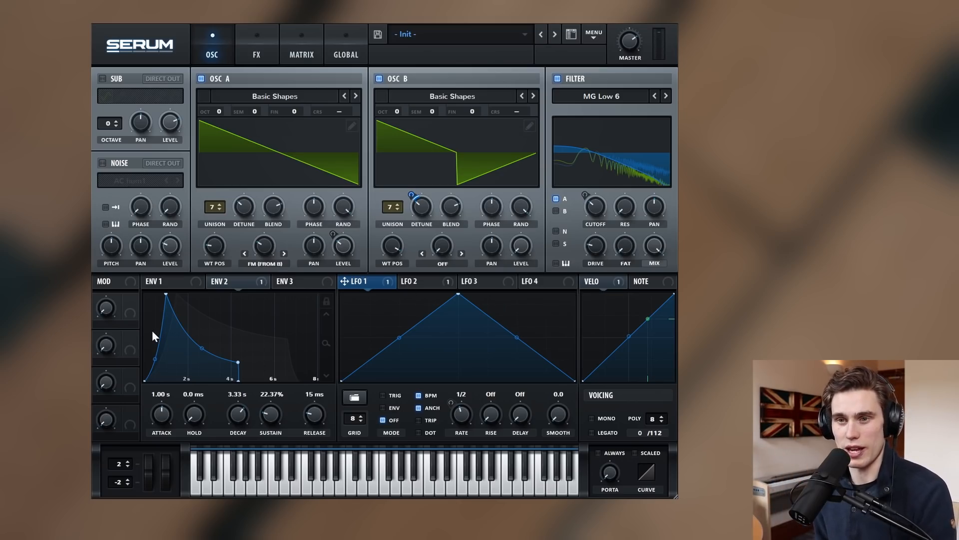
{"action": "left_click_drag", "start_coordinate": [107, 308], "coordinate": [103, 356]}
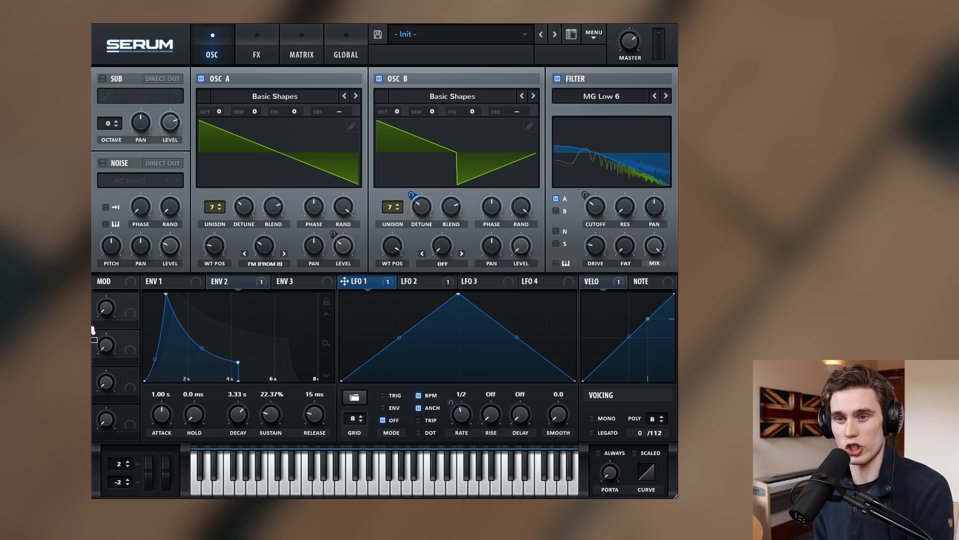
{"action": "mouse_move", "coordinate": [106, 307]}
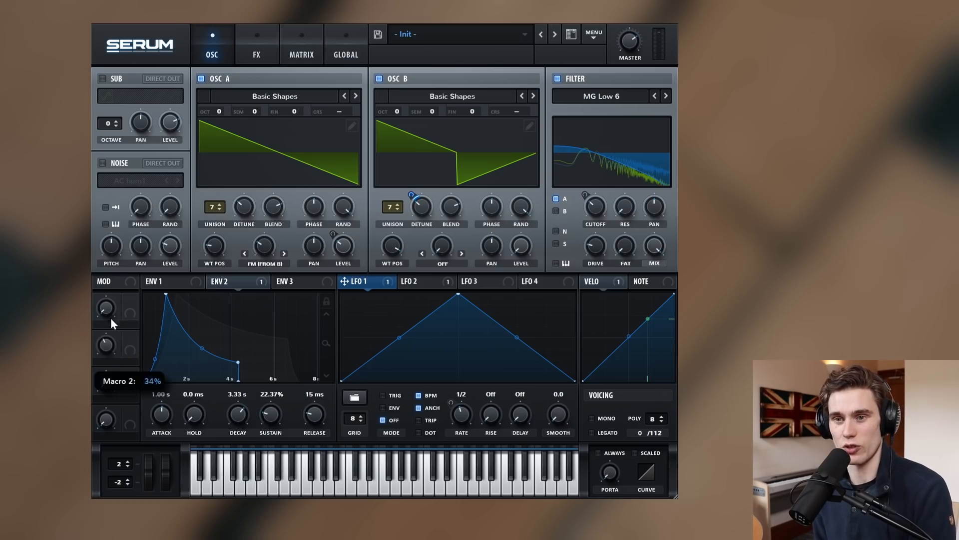
{"action": "mouse_move", "coordinate": [109, 378]}
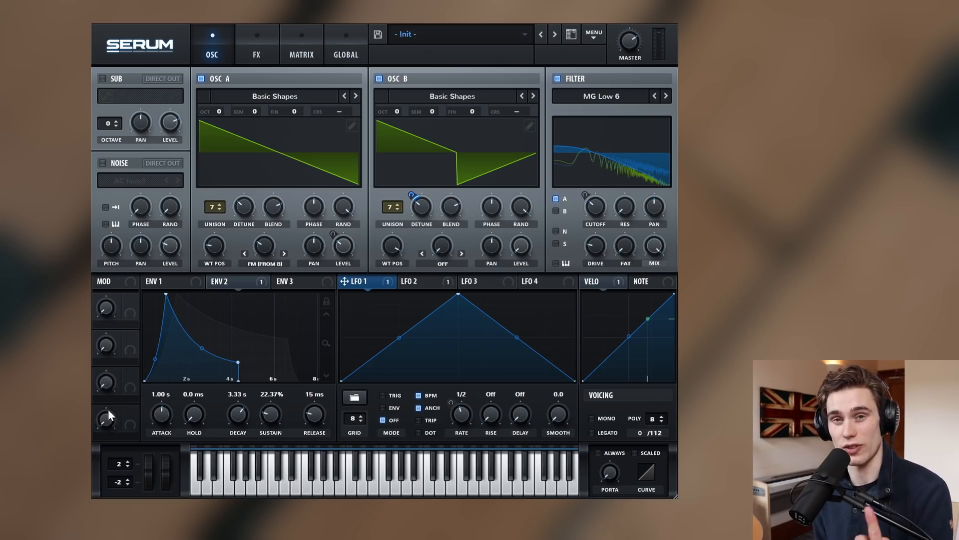